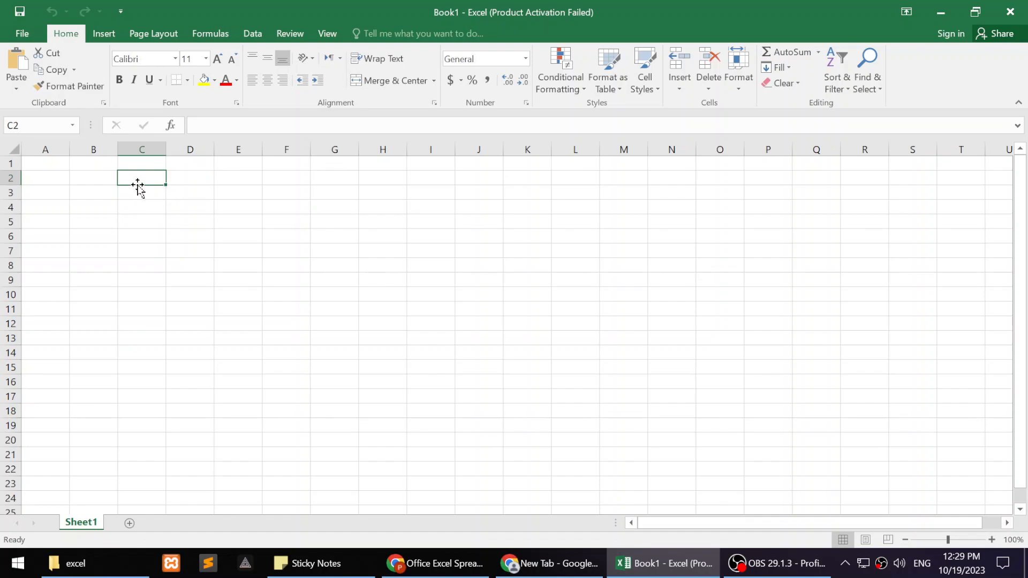
- Enter the column headers Nama in cell B1 and Kelas in cell C1
left_click(140, 167)
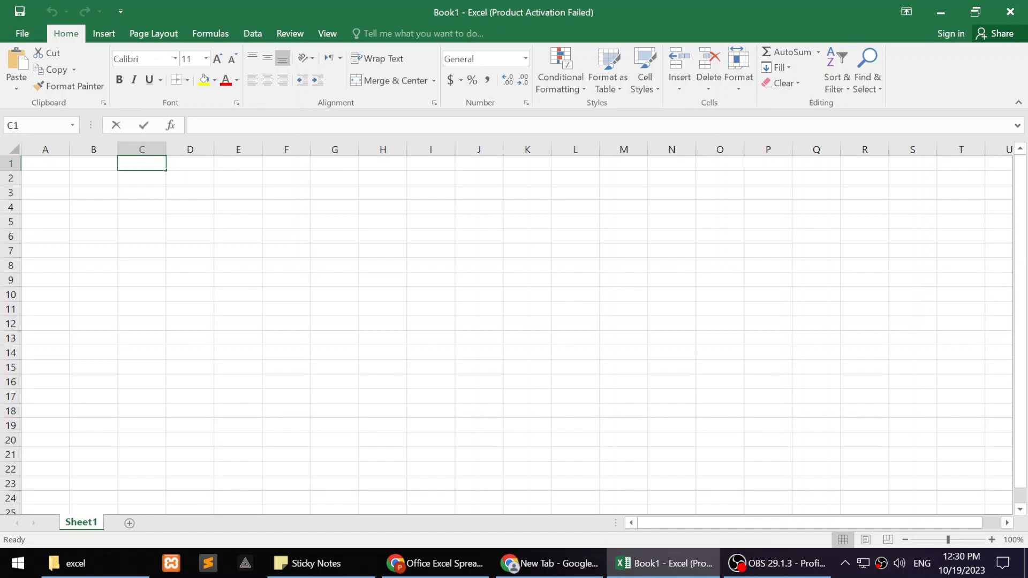
type("K")
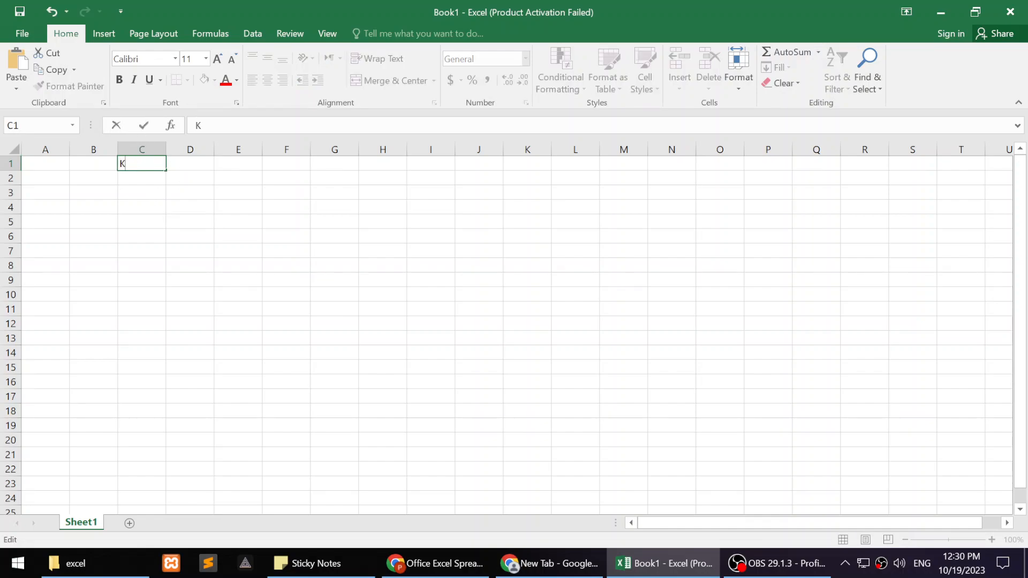
type("elas")
double_click(98, 164)
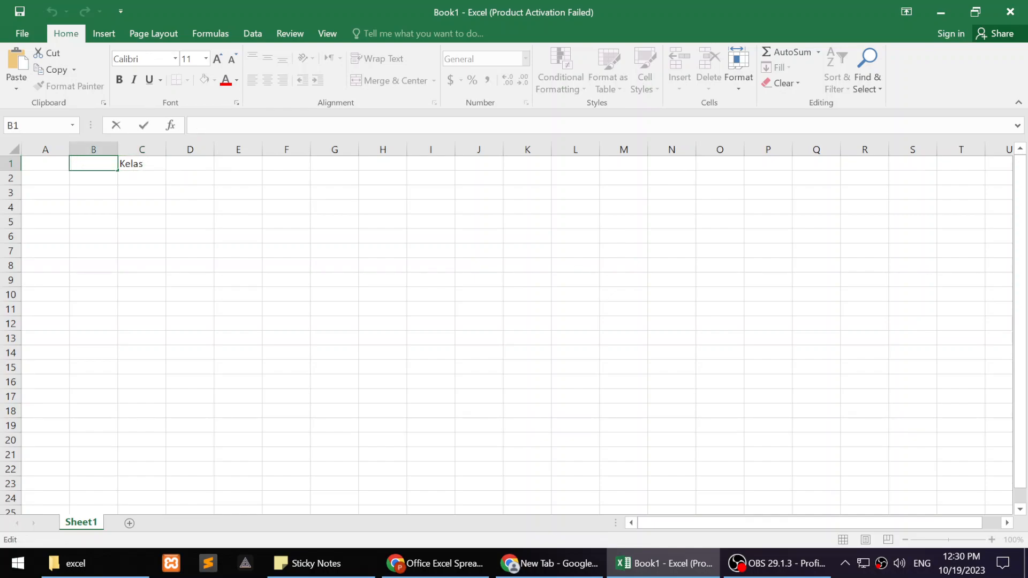
type("Nama")
left_click(180, 169)
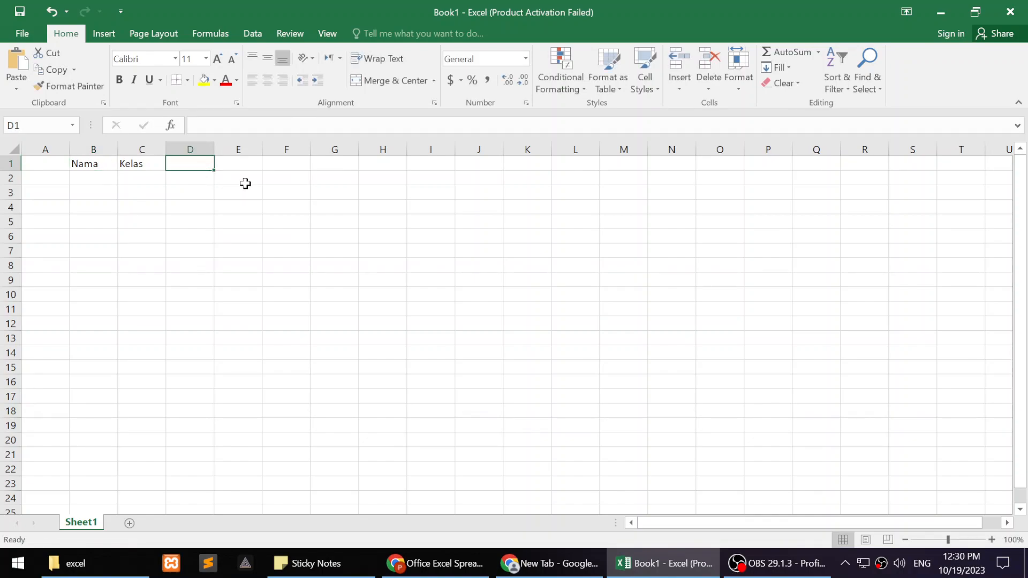
left_click(410, 167)
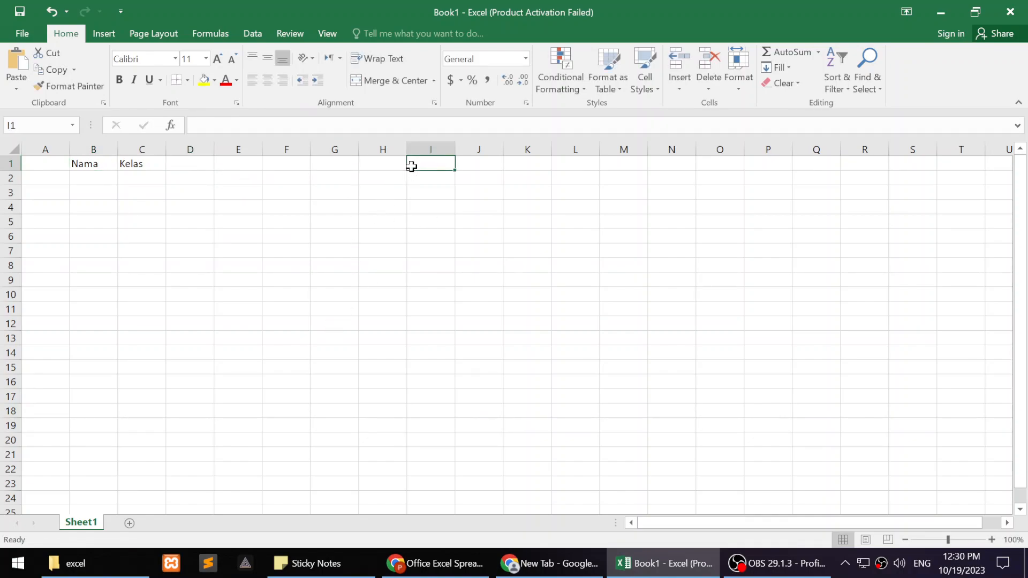
- Add a new worksheet and rename it Kelas
left_click(129, 523)
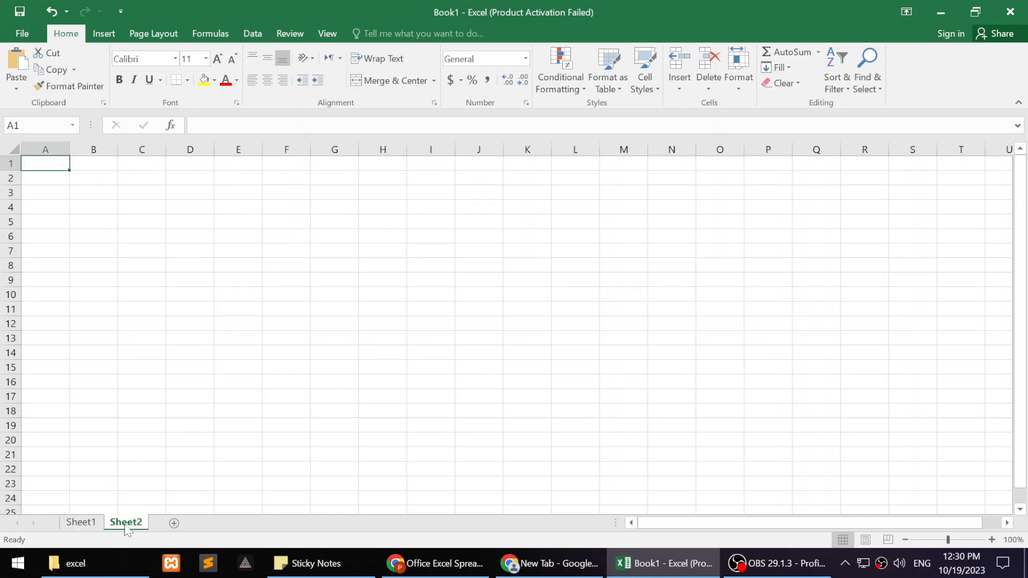
double_click(127, 523)
type("Kelas")
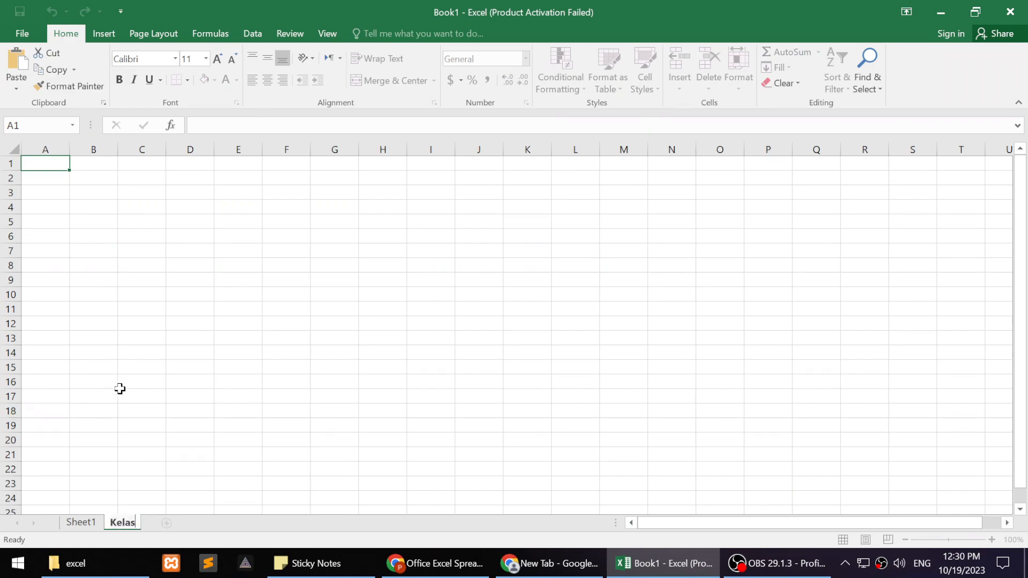
- Enter the header Daftar Kelas in cell B1 of the Kelas sheet
left_click(109, 167)
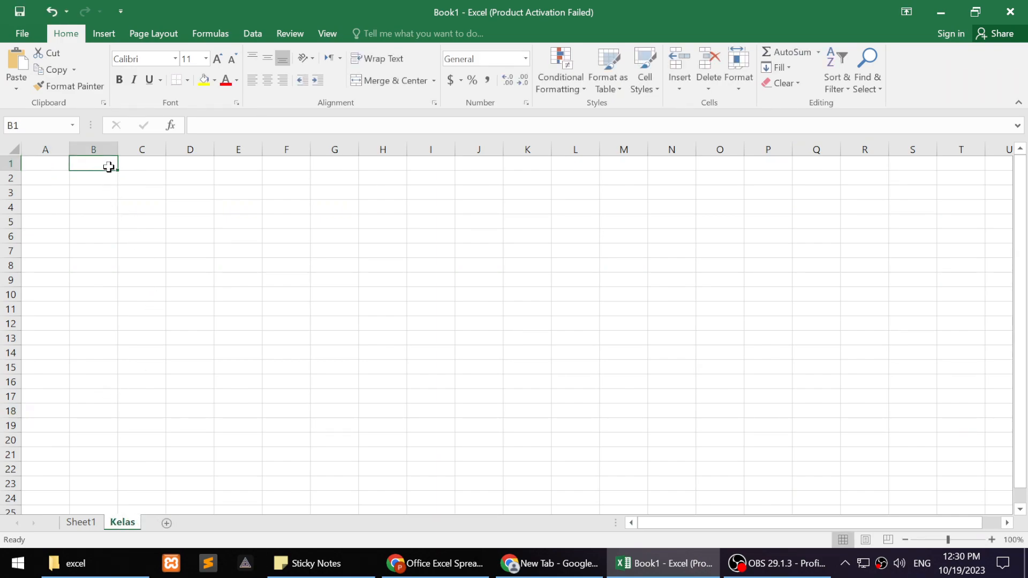
type("Daftar K")
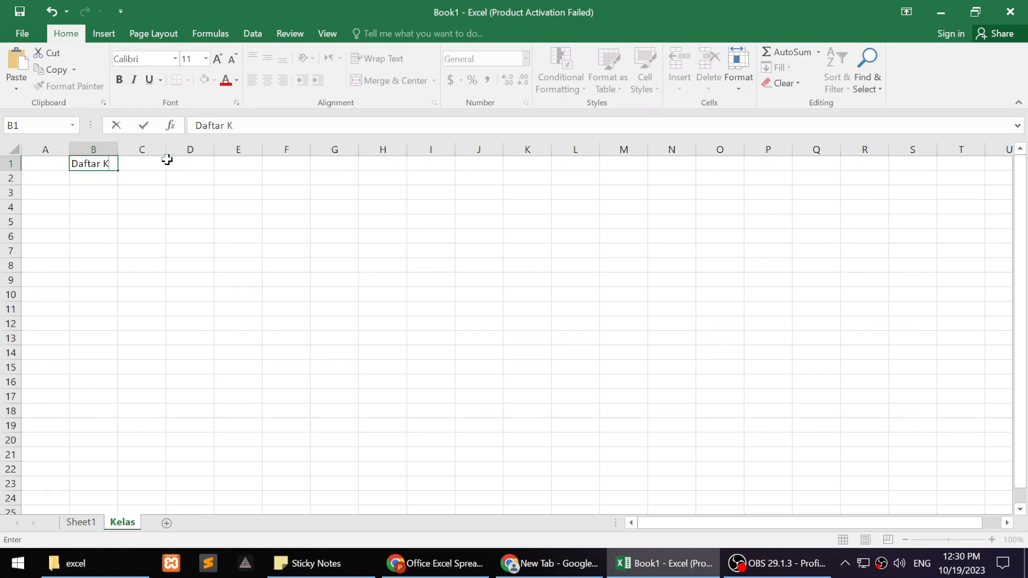
type("elas")
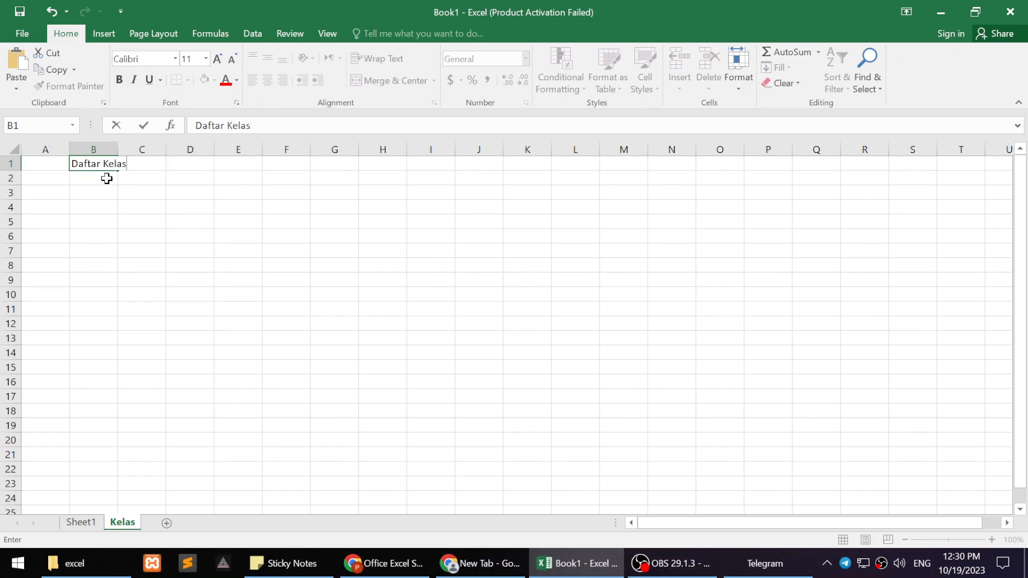
- List the classes Kelas 1-A, Kelas 2-A and Kelas 3-IPA1 in cells B2 to B4 under the header
left_click(107, 178)
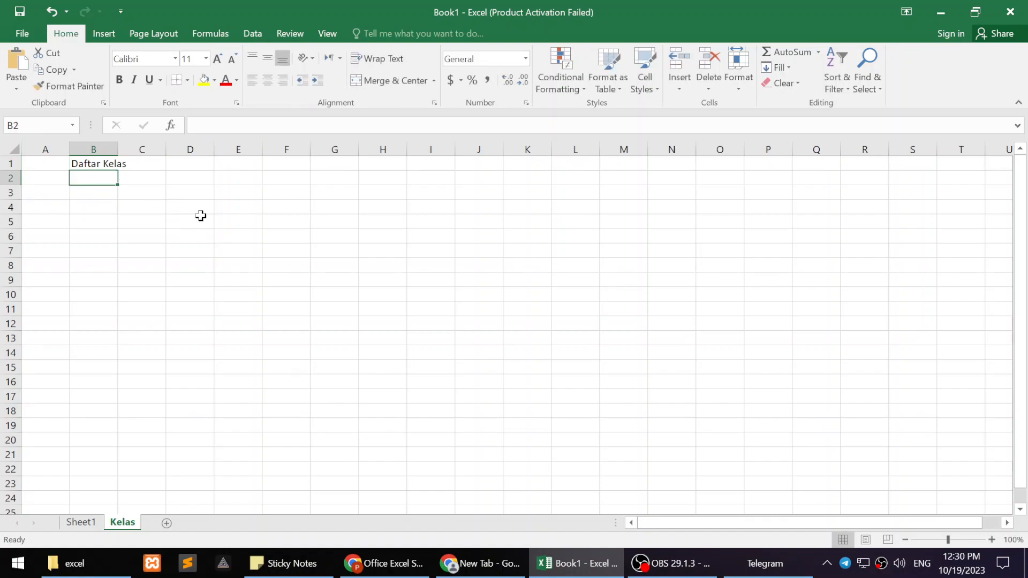
type("Kelas ")
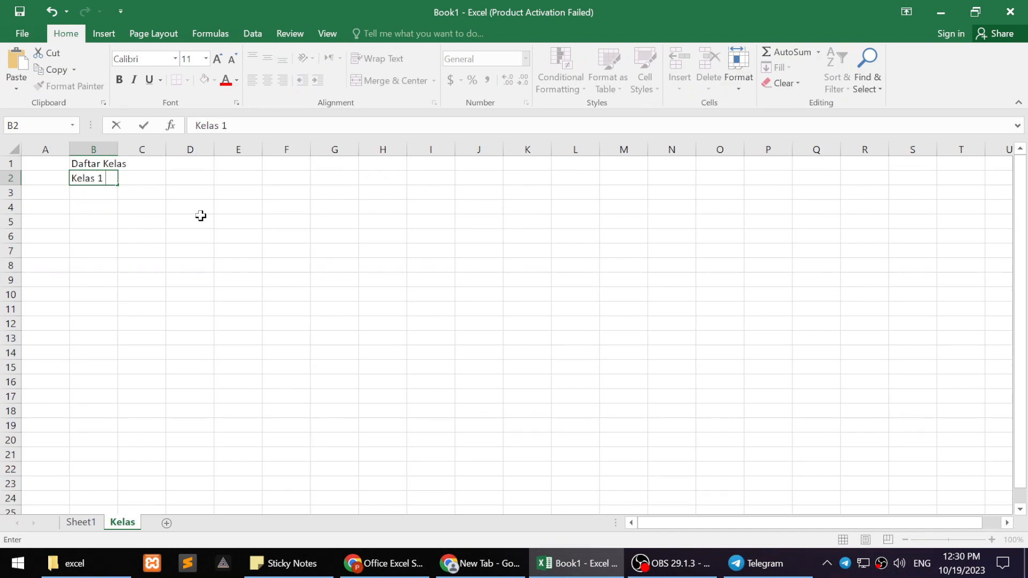
type("1-A")
key("Return")
type("Kelas 2")
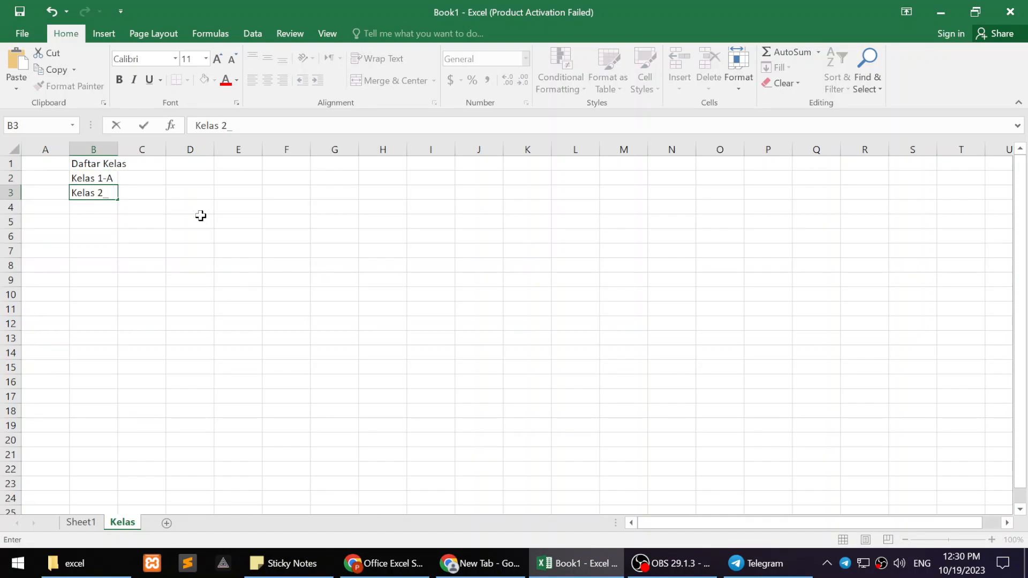
type("-A")
key("Return")
type("Kel")
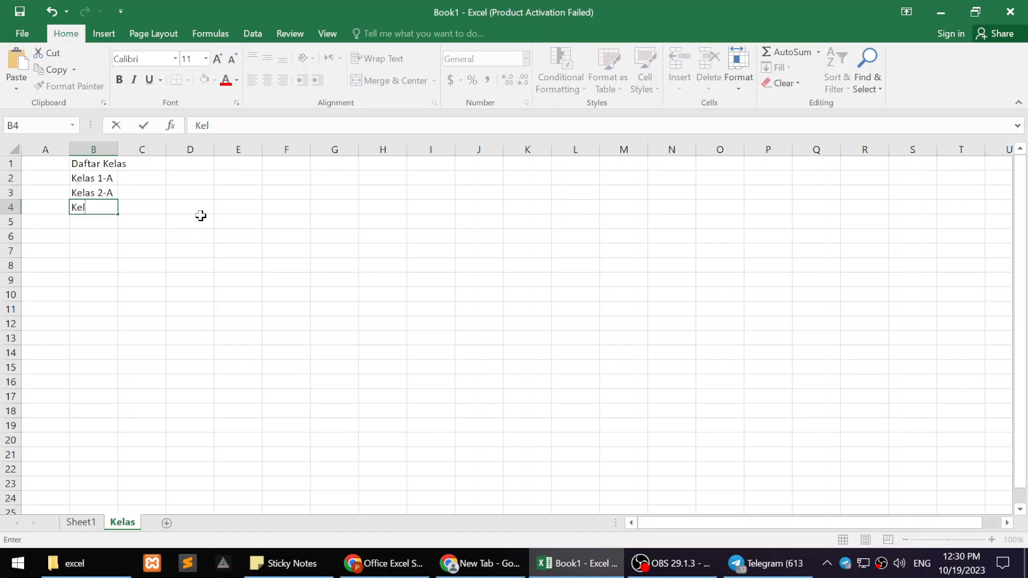
type("as 3-IPA1")
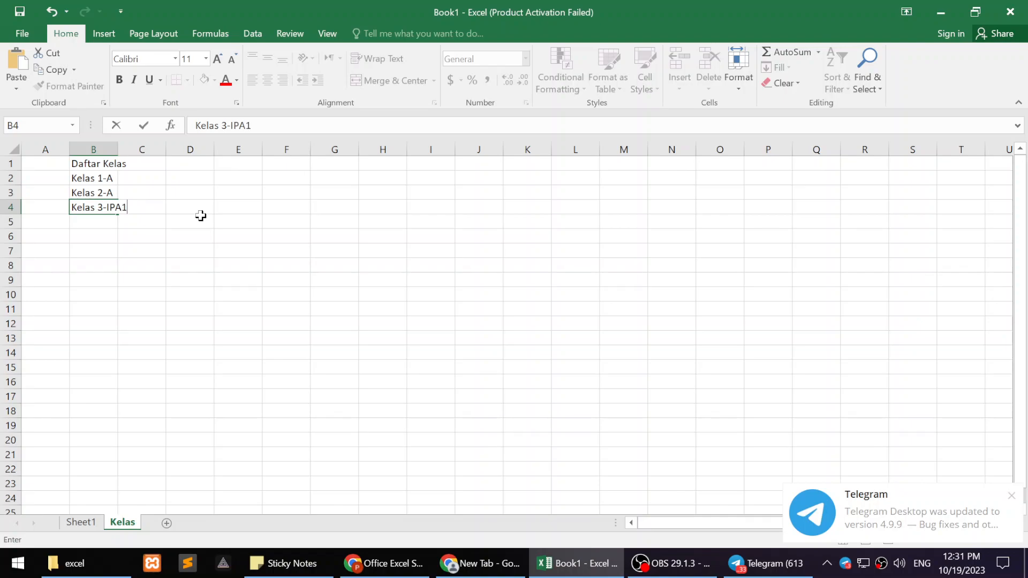
key("Return")
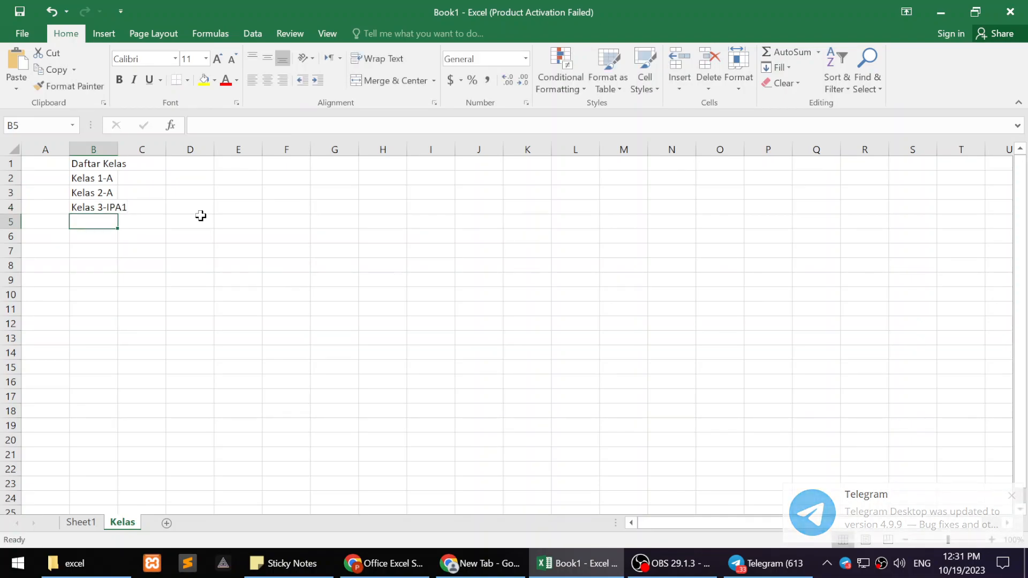
- Continue the class list in cells B5 to B8 with Kelas 1-B, Kelas 1-C, Kelas 2-B and Kelas 2-C
type("Kelas 1-B")
key("Return")
type("Kelas 1-C")
key("Return")
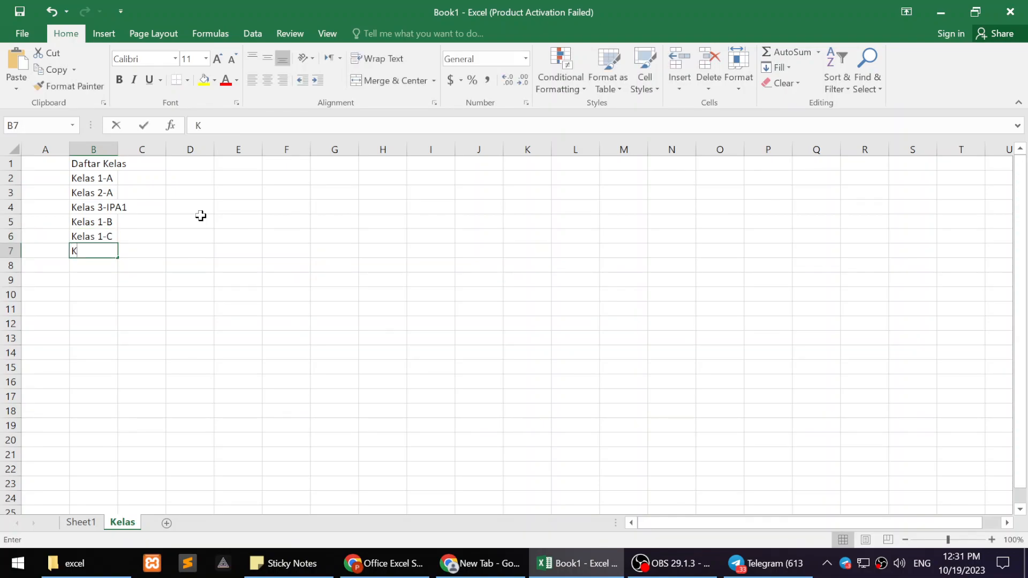
type("Kelas 2")
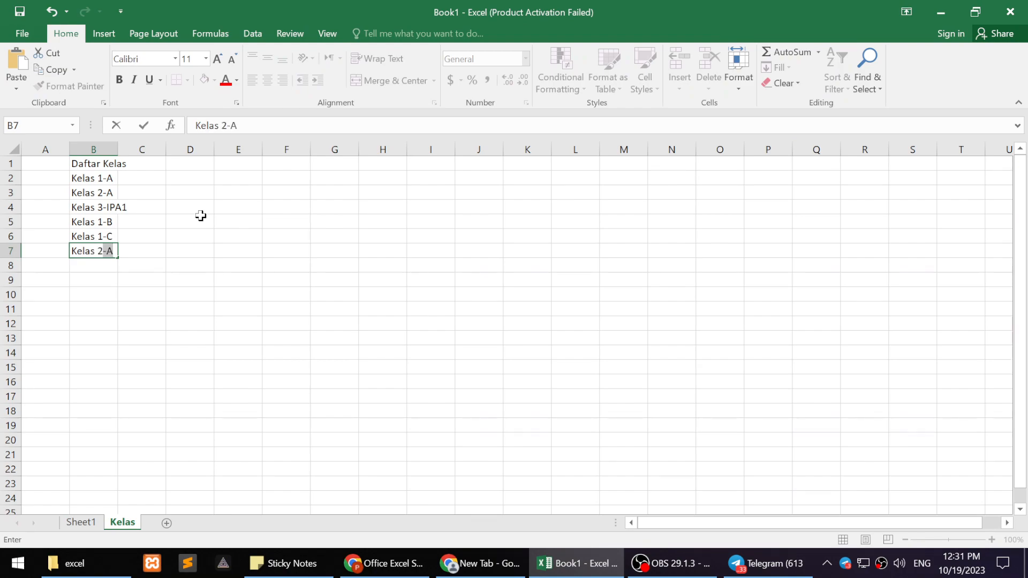
type("-B")
key("Return")
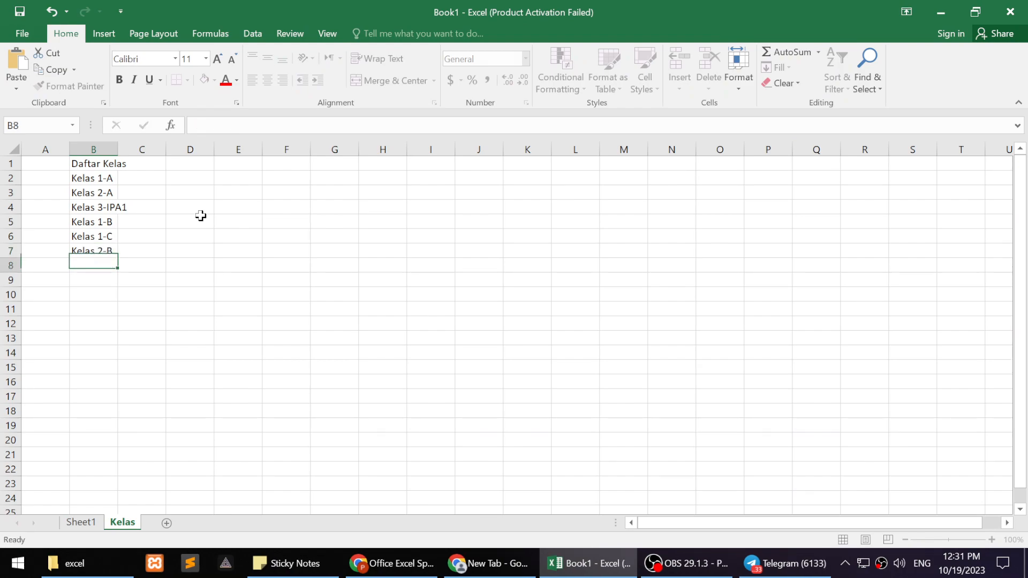
type("Kelas ")
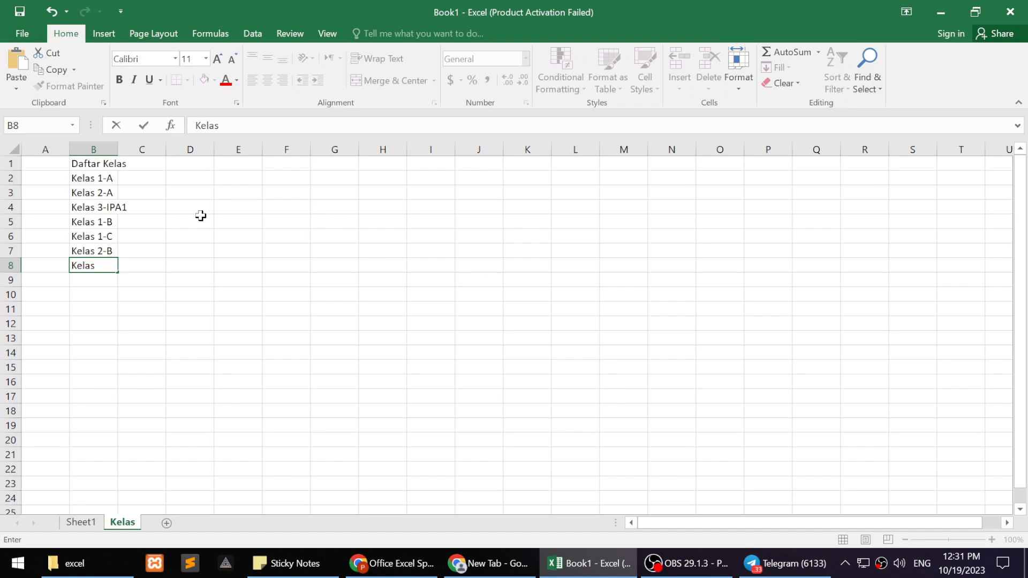
type("2-C")
key("Return")
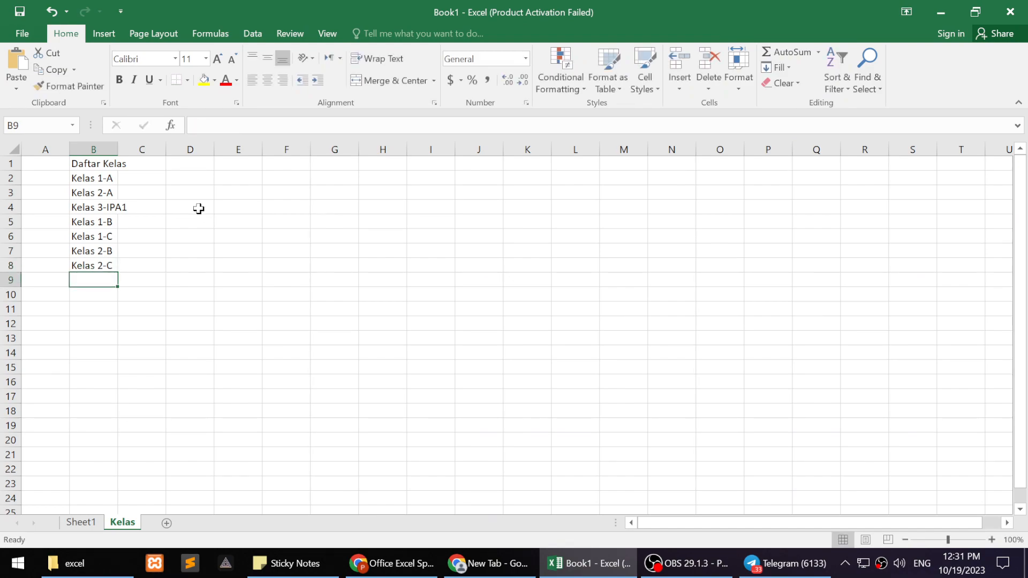
- Move the Kelas 3-IPA1 entry to the end of the list and shift the entries B5:B9 up to start at B4
left_click(113, 209)
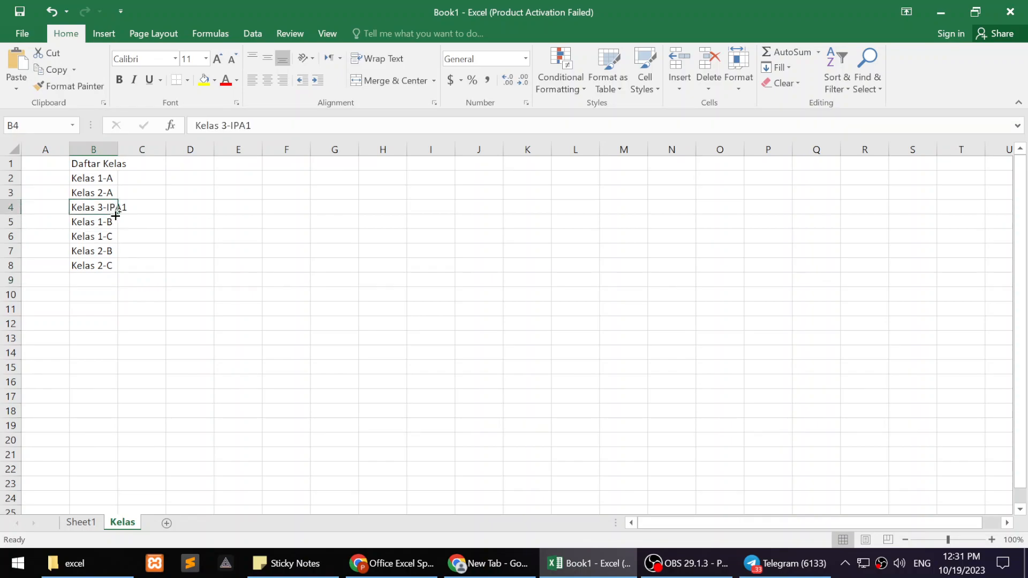
key("ctrl+c")
left_click(106, 277)
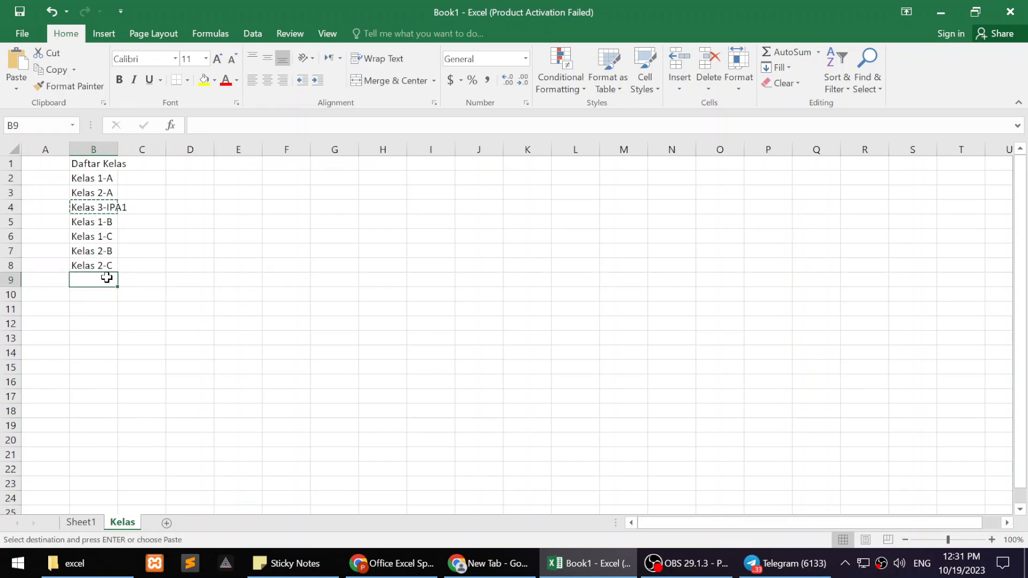
key("ctrl+v")
left_click_drag(108, 223, 110, 279)
key("ctrl+x")
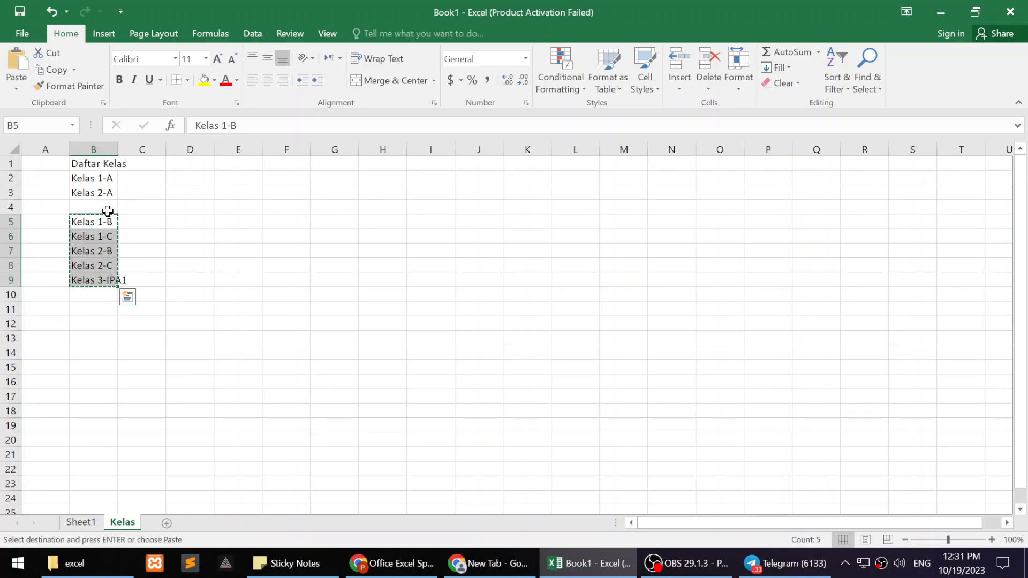
left_click(107, 210)
key("ctrl+v")
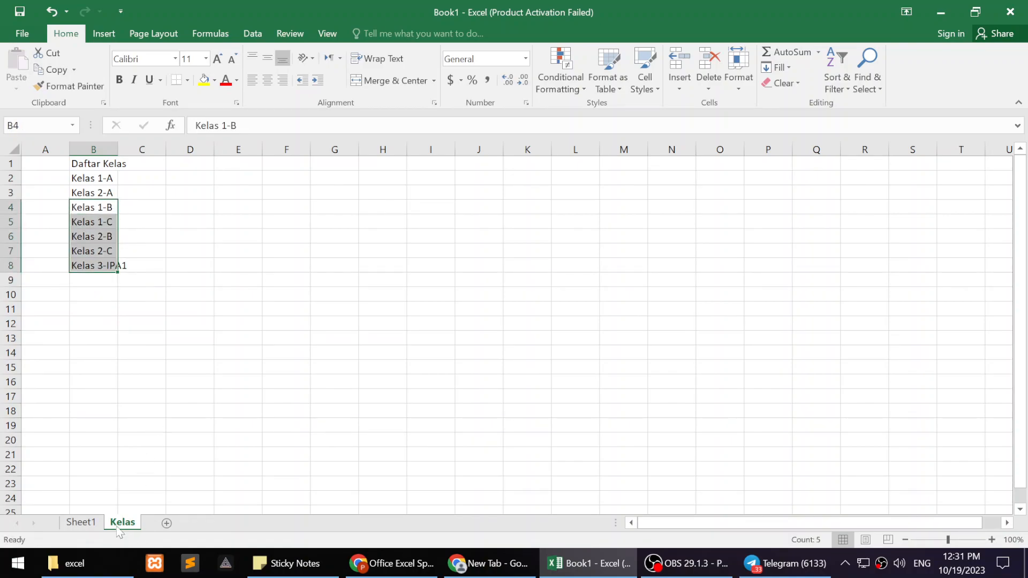
- Format B1:B8 as a table with headers in a light style with a solid blue header row, and widen column B
left_click(105, 162)
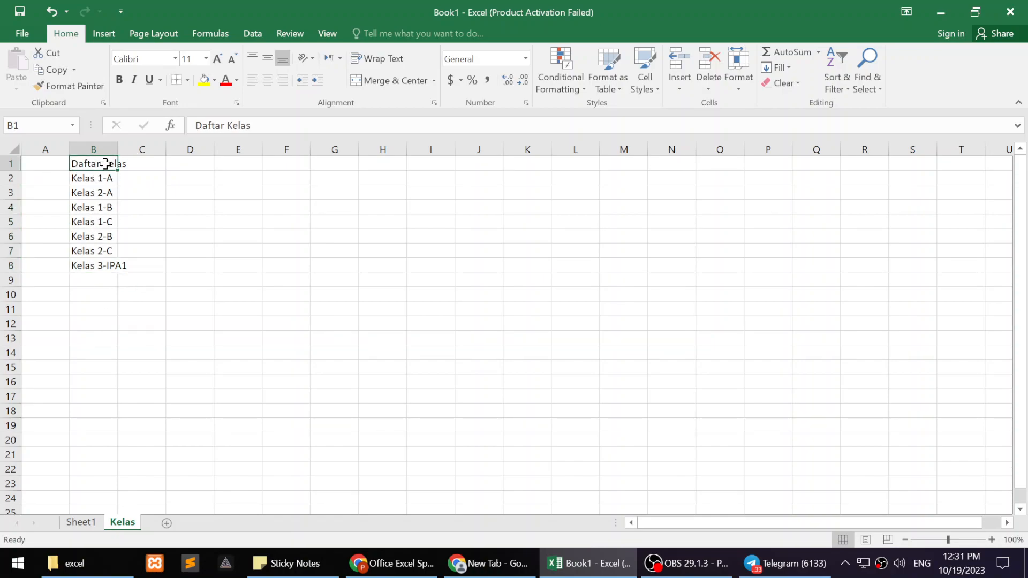
left_click_drag(106, 164, 108, 264)
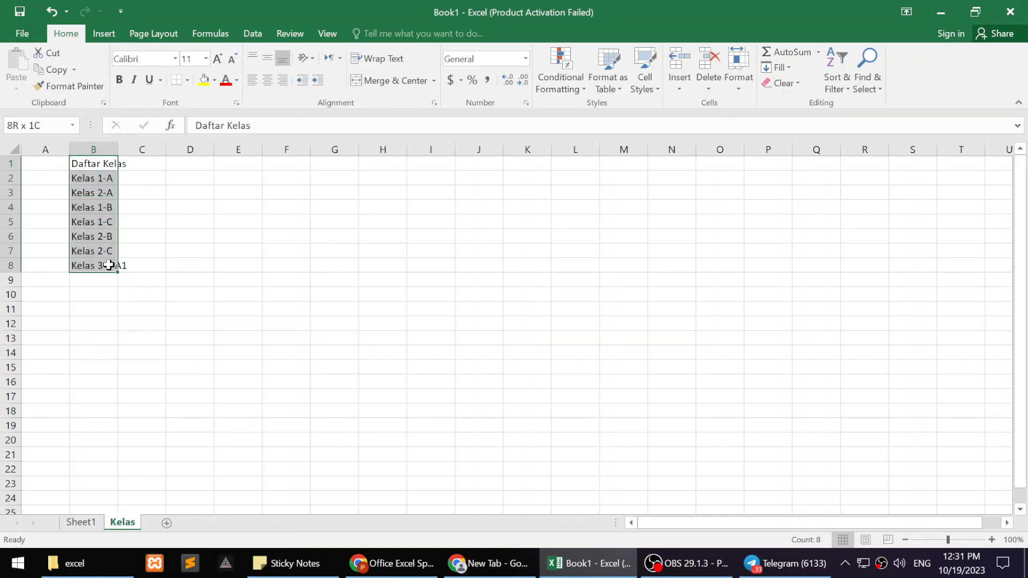
left_click(612, 80)
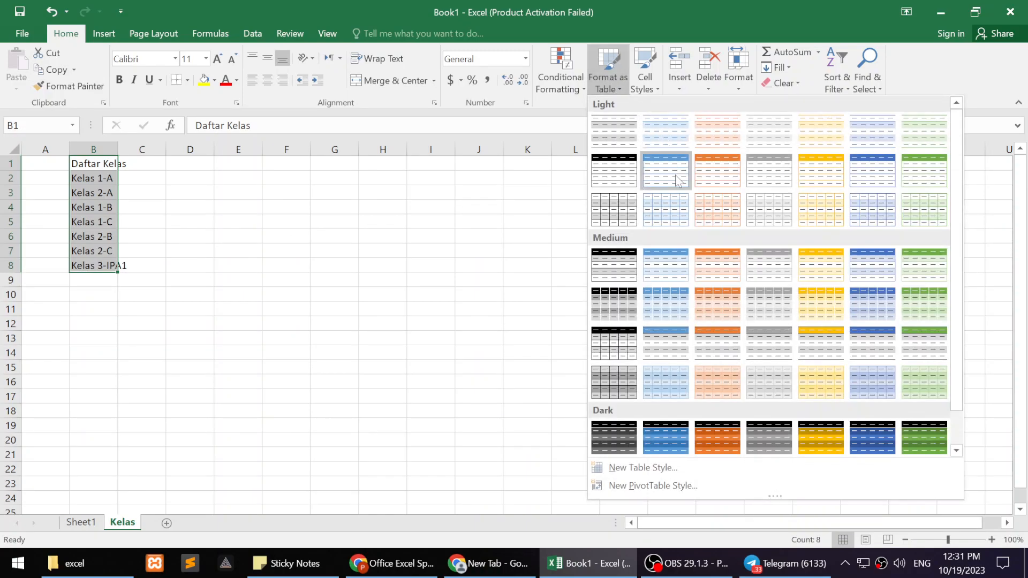
left_click(678, 176)
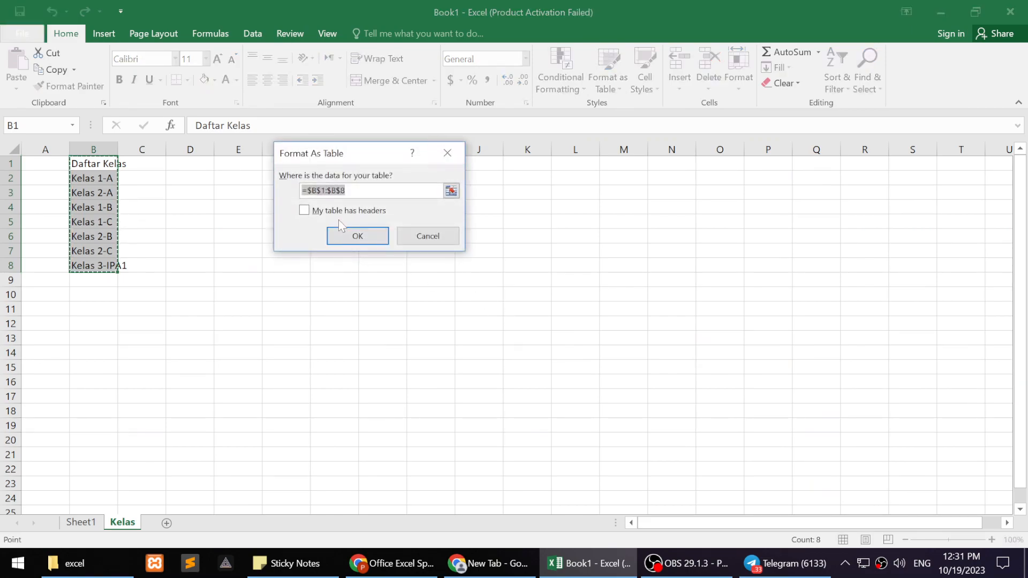
left_click(338, 212)
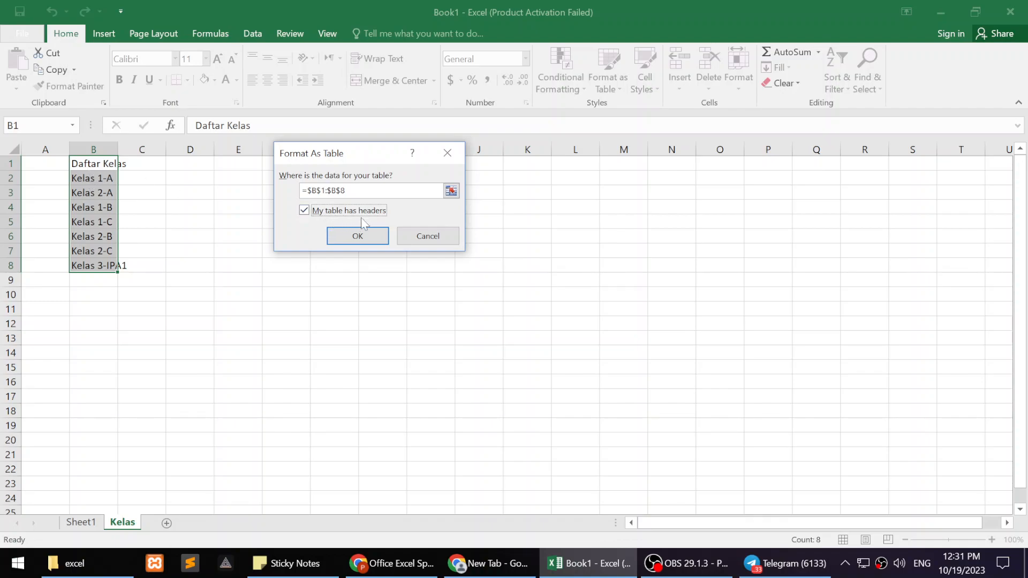
left_click(359, 239)
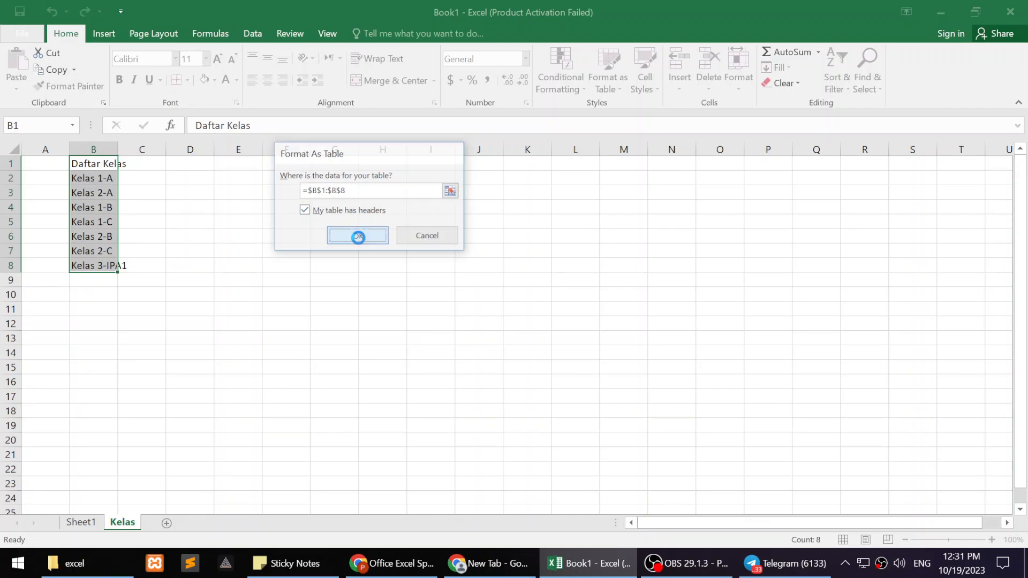
left_click_drag(142, 149, 154, 151)
left_click(116, 178)
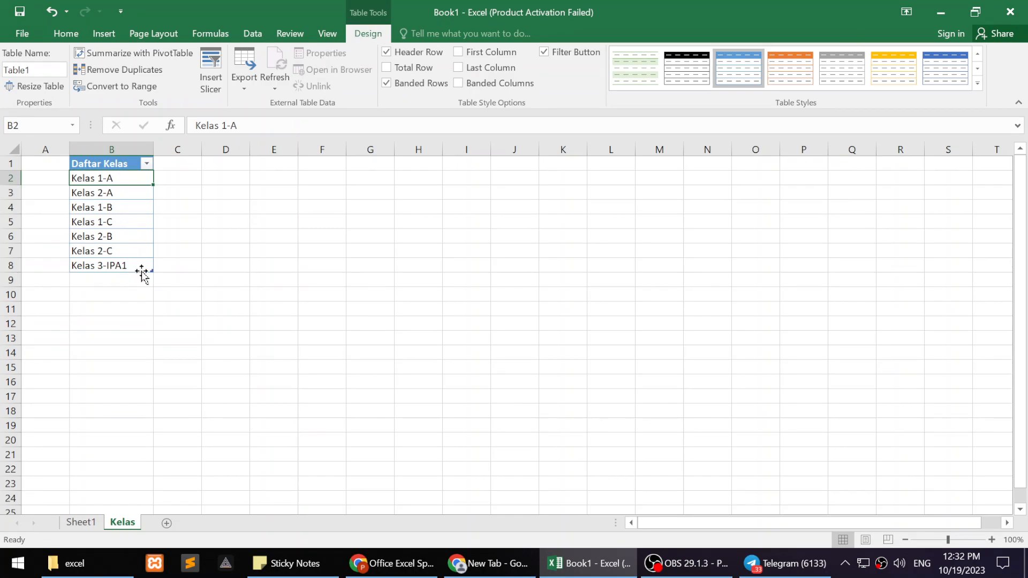
- Enter the student's name in cell B2 of Sheet1 and select the Kelas cell C2 beside it
left_click(94, 530)
left_click(115, 179)
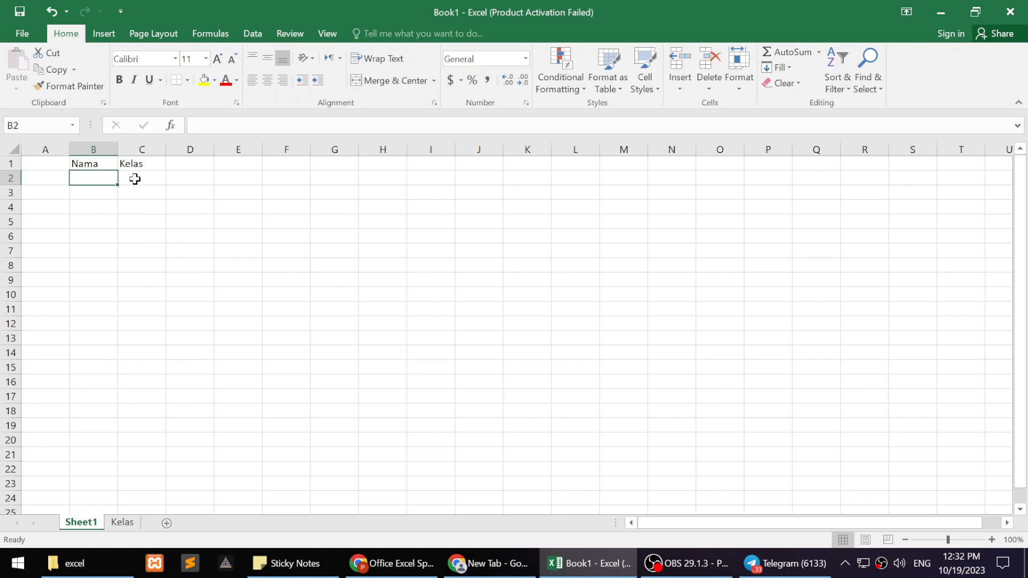
type("Handoyo")
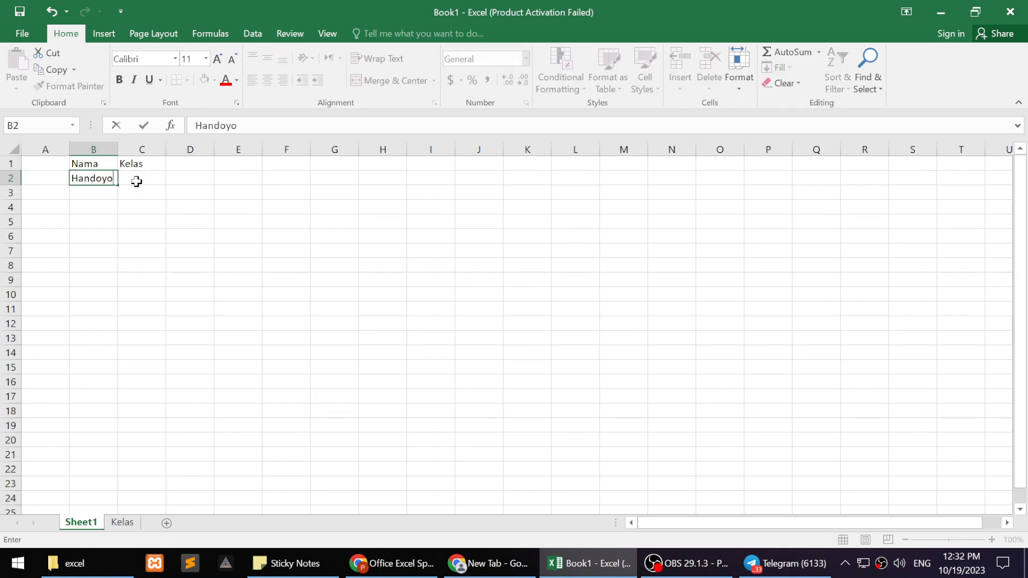
left_click(137, 182)
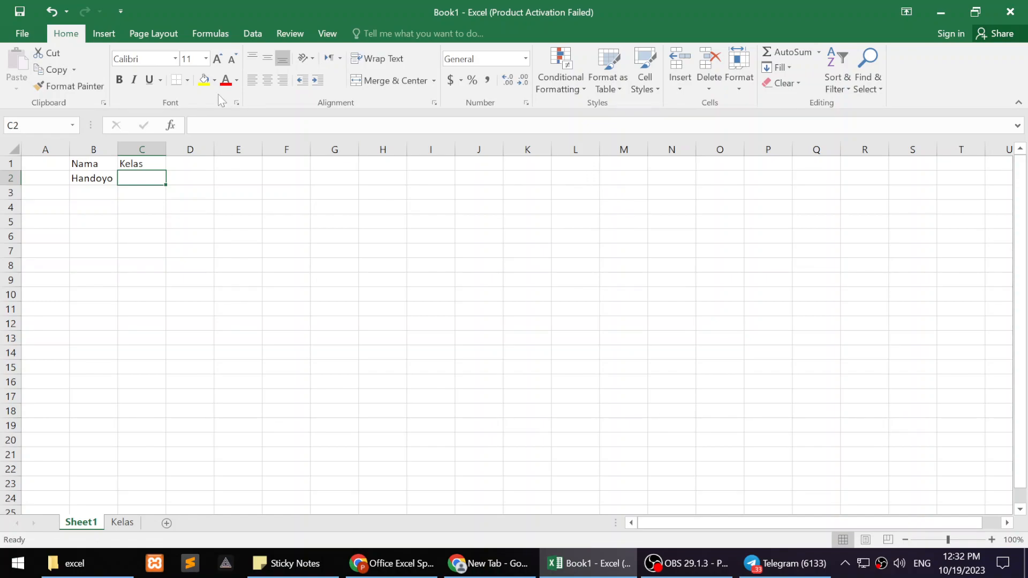
- Add data validation to cell C2 that allows an in-cell dropdown list with the source =Kelas!$B$2:$B$8
left_click(255, 36)
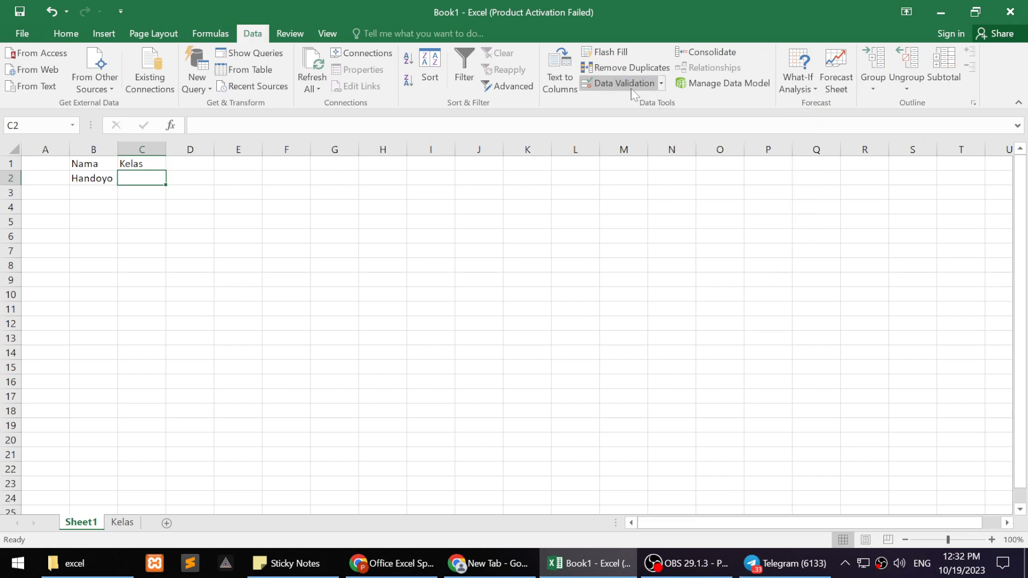
left_click(662, 84)
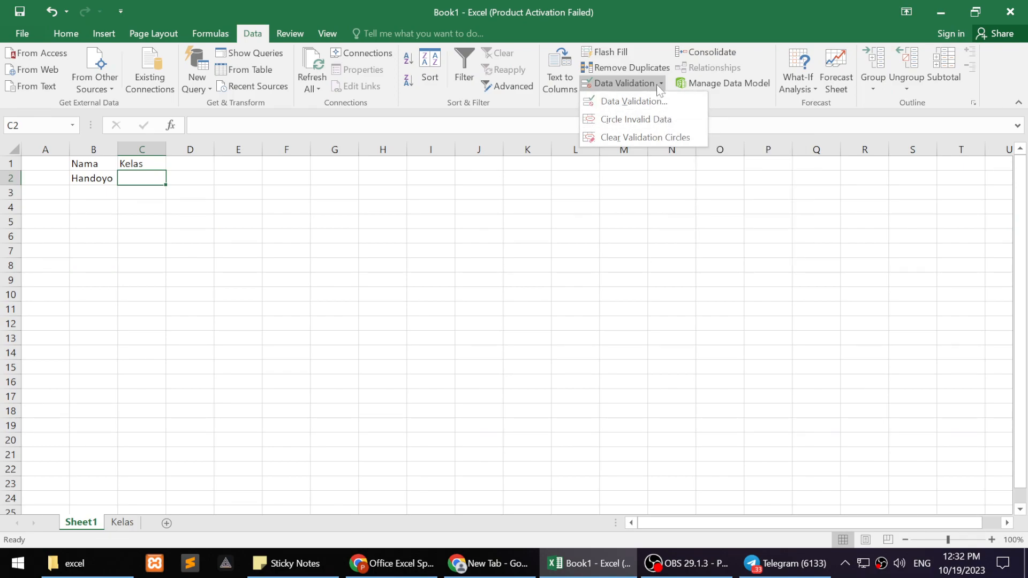
left_click(728, 108)
left_click(623, 83)
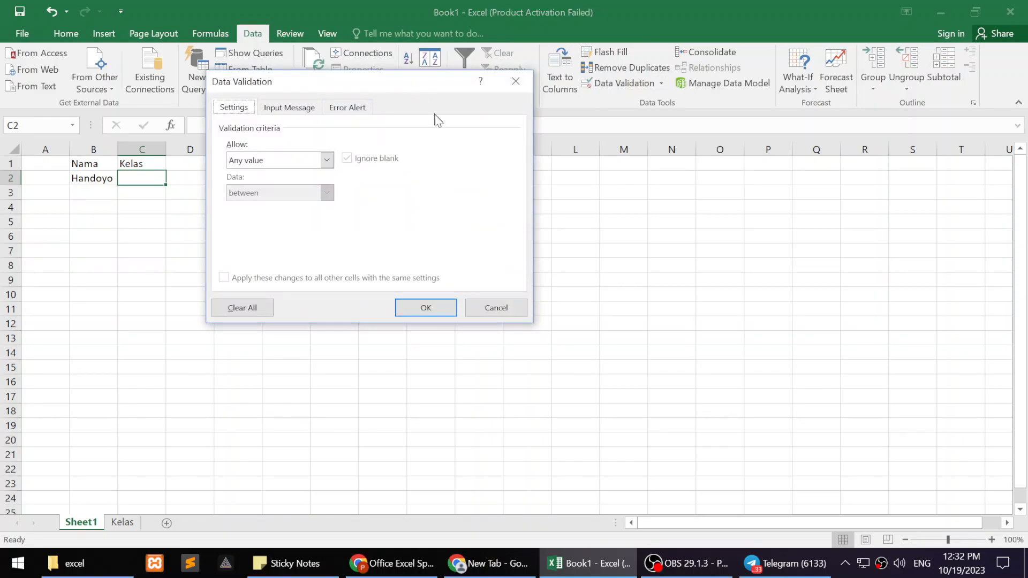
left_click_drag(403, 84, 431, 132)
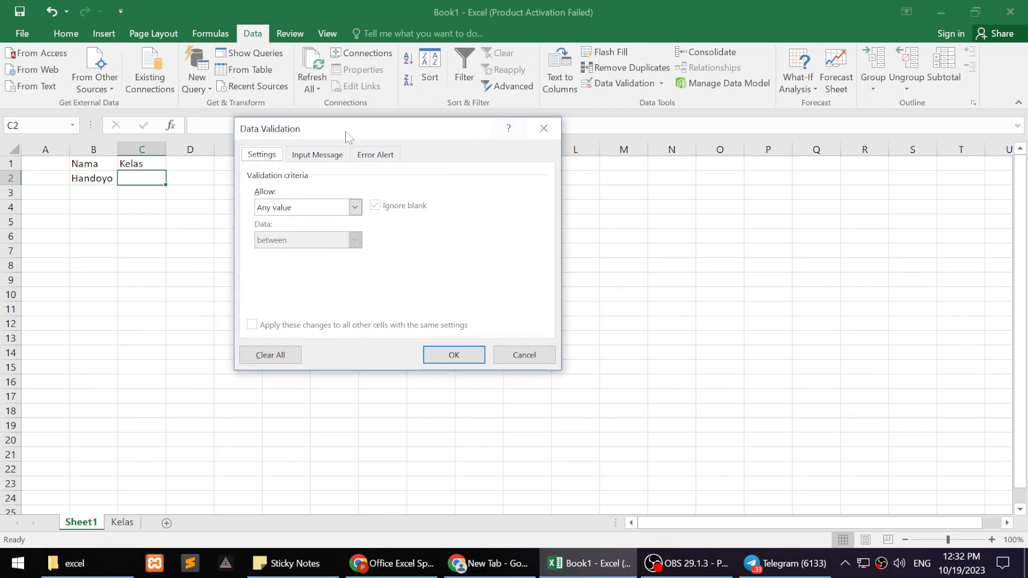
left_click(354, 209)
left_click(329, 253)
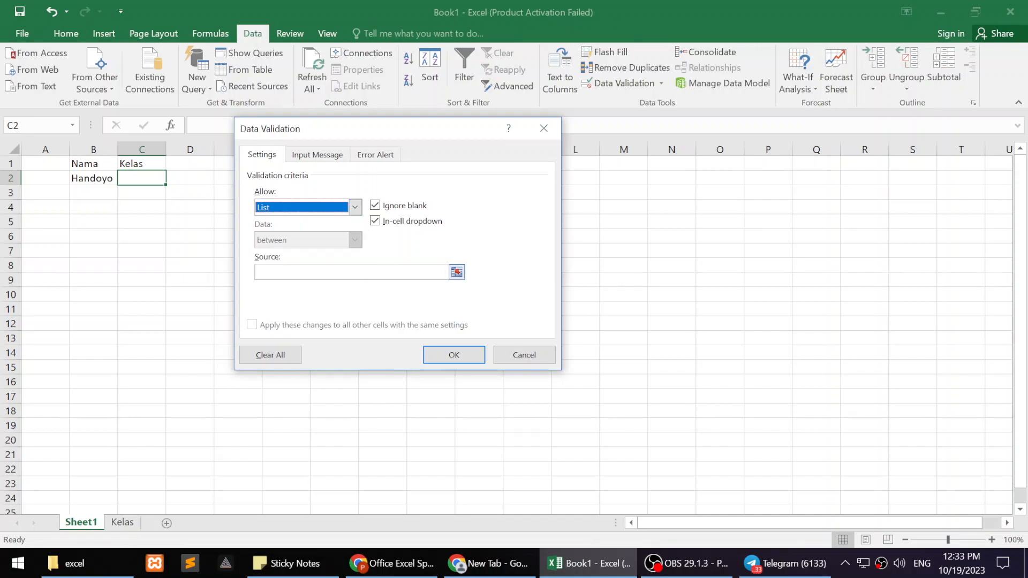
left_click(423, 272)
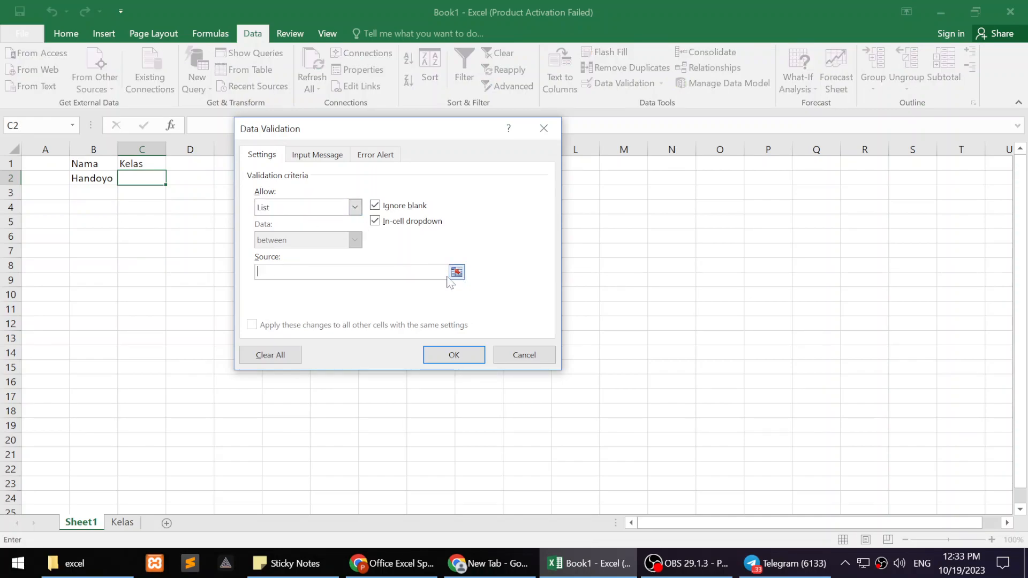
left_click(134, 529)
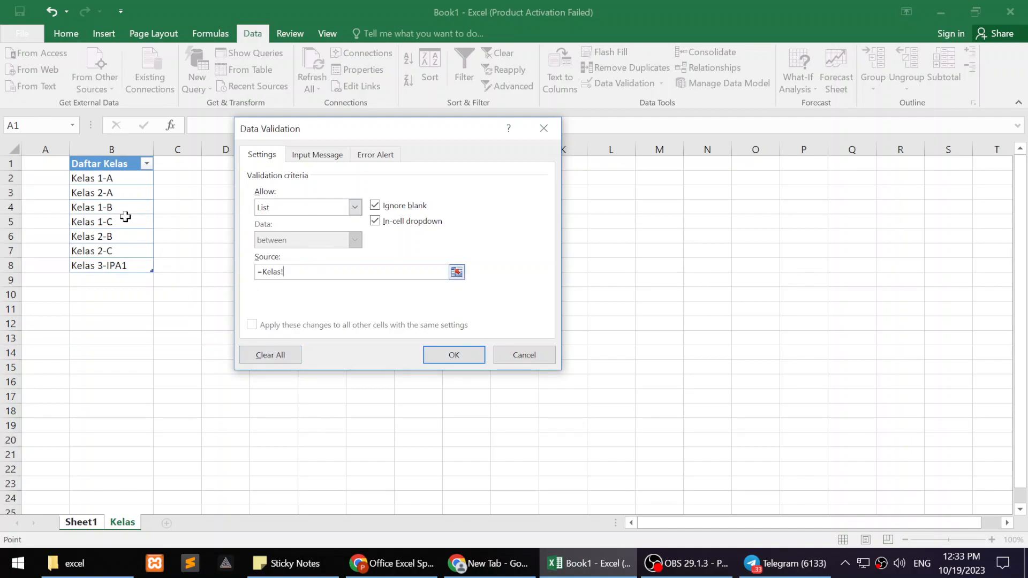
left_click_drag(117, 175, 132, 271)
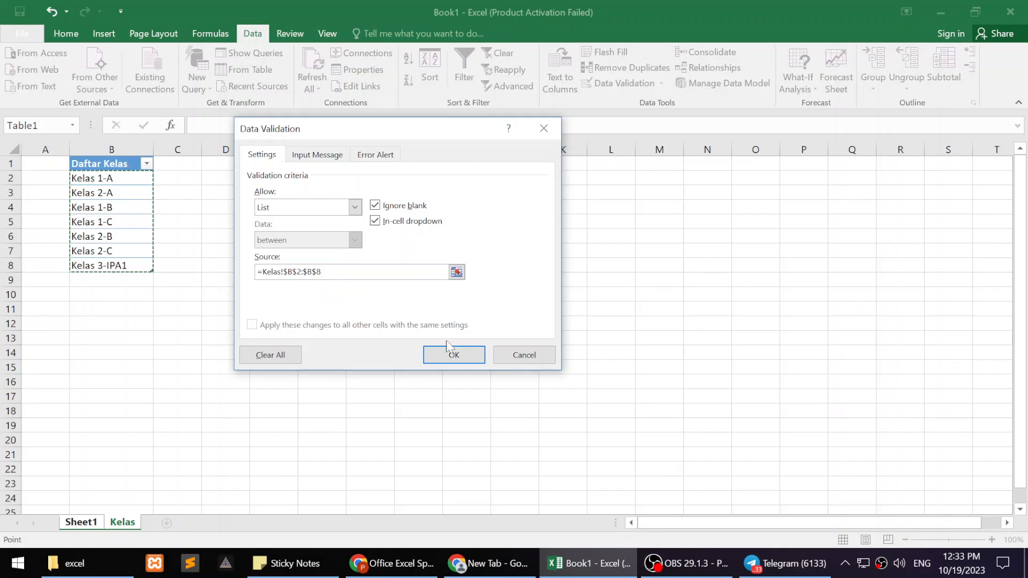
left_click(460, 362)
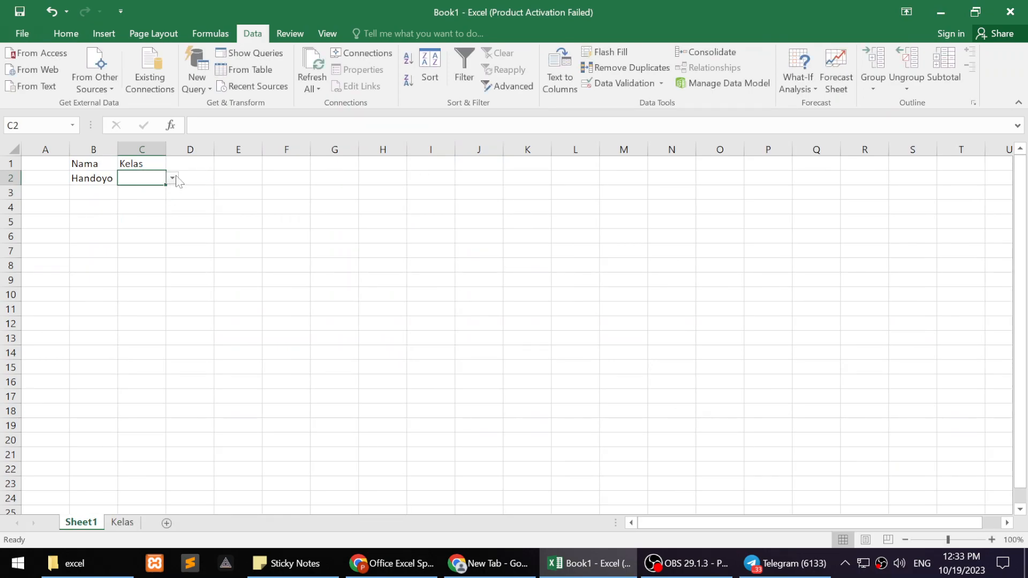
- Choose Kelas 1-C from the dropdown list in cell C2
left_click(172, 178)
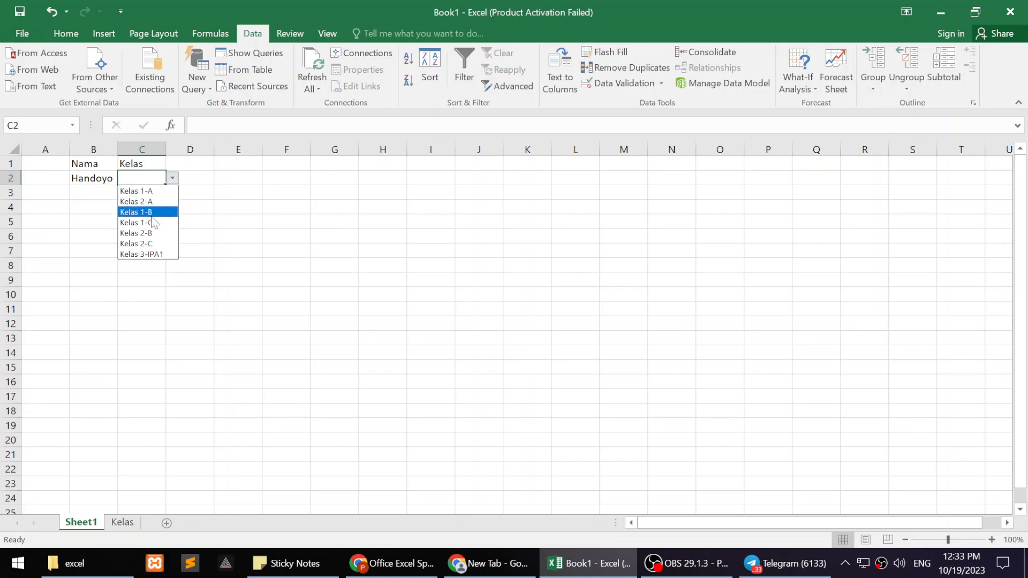
left_click(152, 223)
left_click(140, 195)
left_click(108, 195)
left_click_drag(95, 165, 127, 179)
left_click(131, 206)
- Try entering a second student's name in B3 to check the Kelas cell beside it, and undo the entry
left_click(104, 195)
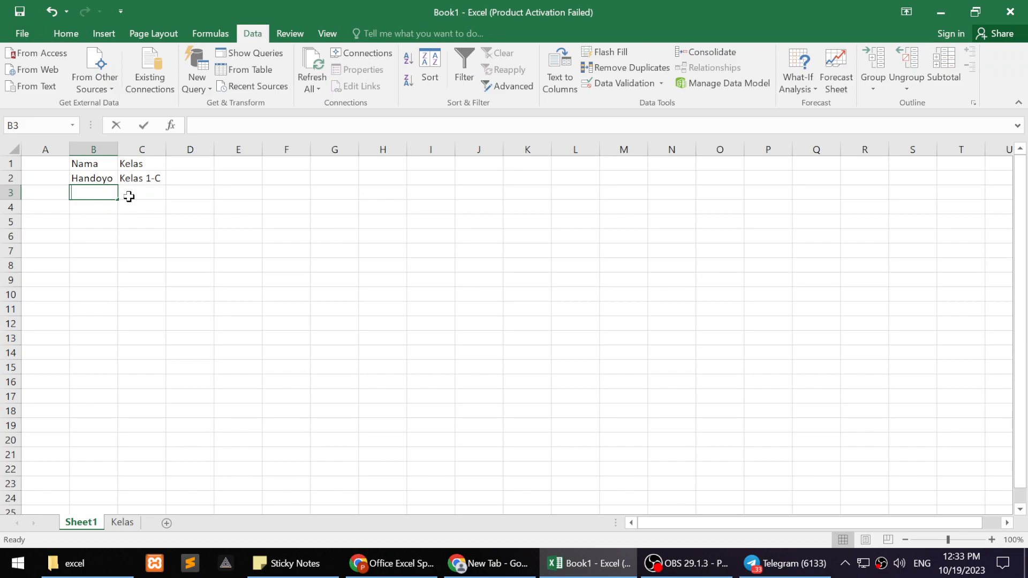
type("Agus")
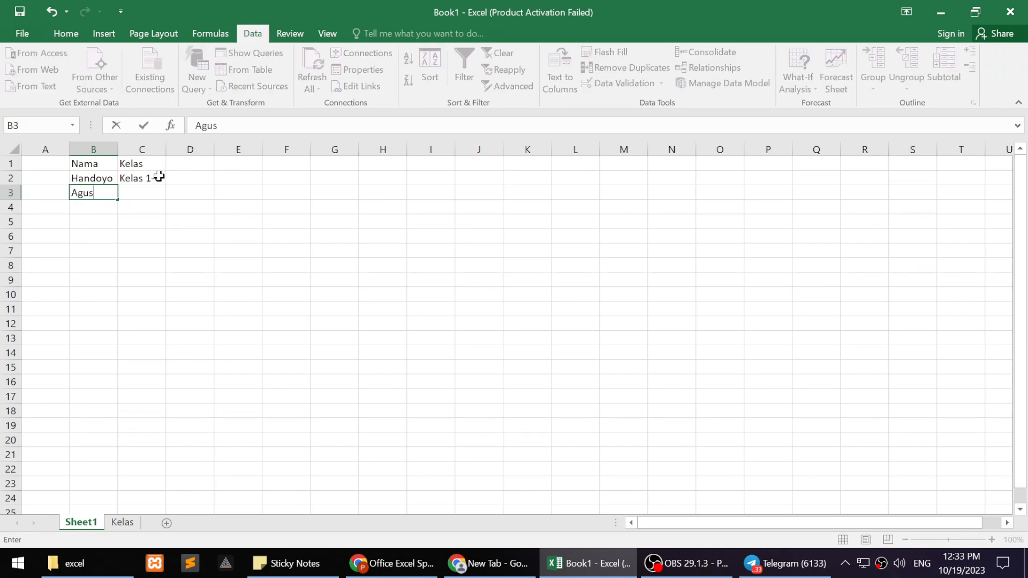
left_click(153, 193)
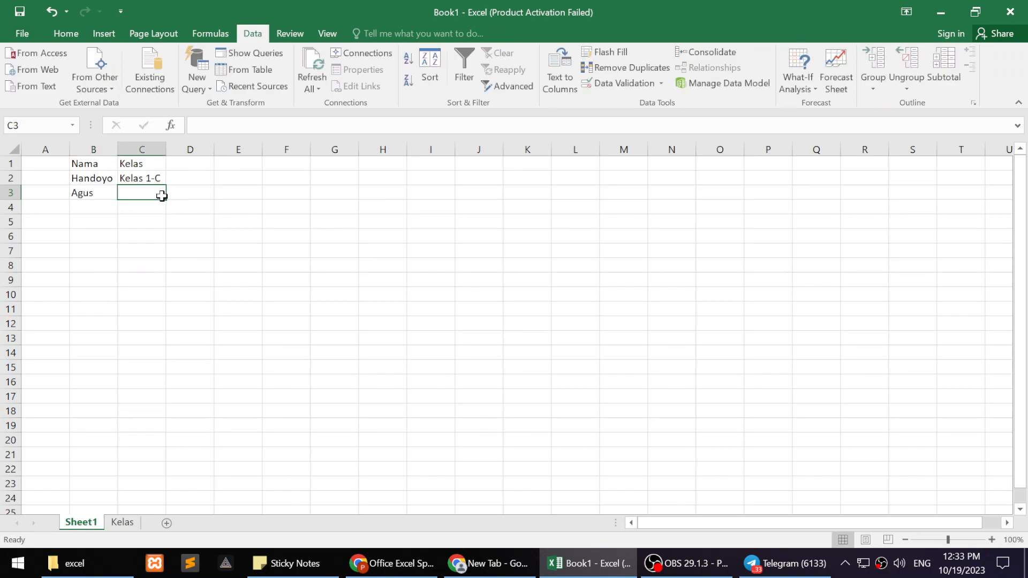
key("ctrl+z")
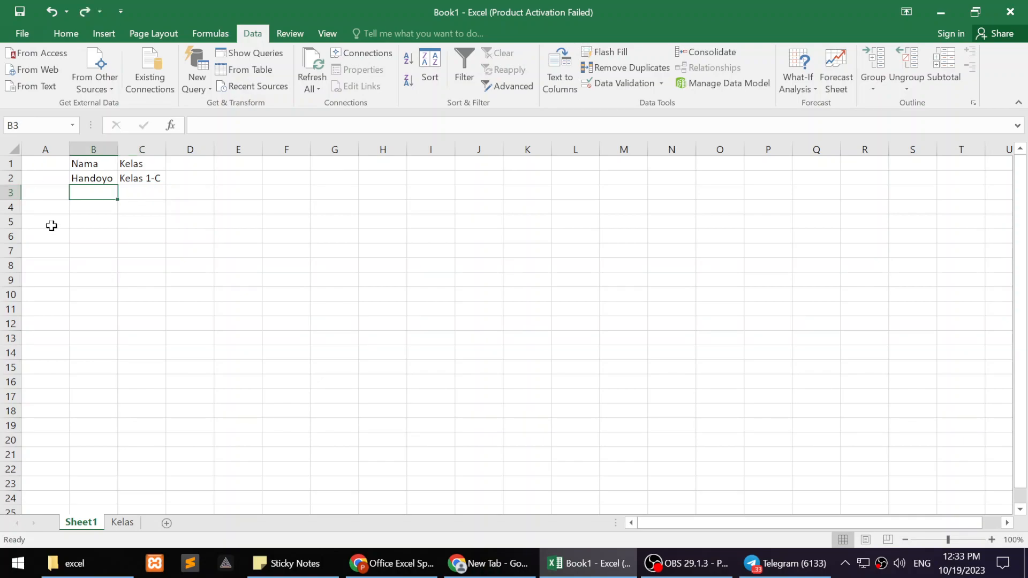
- Format B1:C2 on Sheet1 as a table with headers in a green medium style with banded rows
left_click_drag(95, 168, 142, 182)
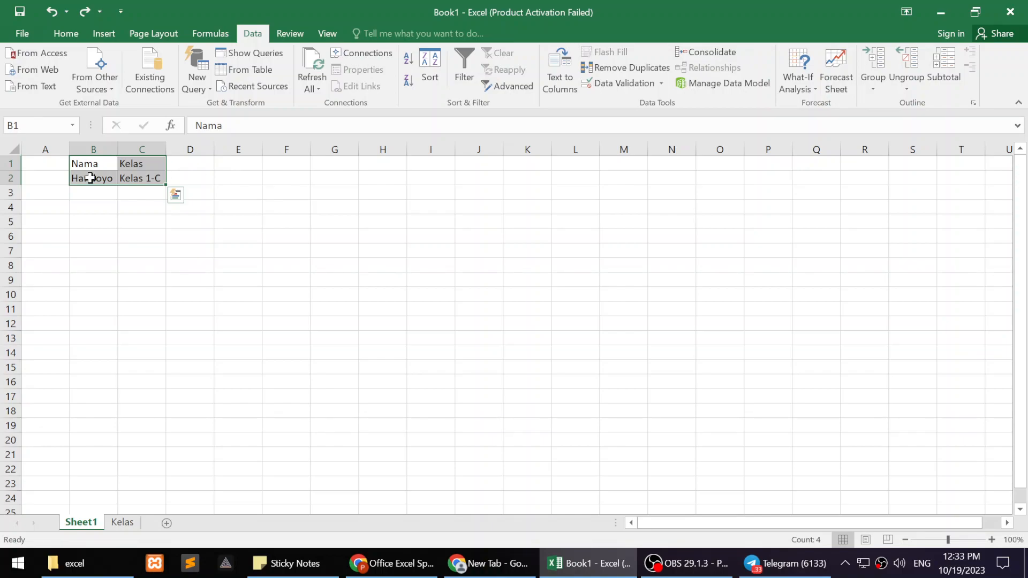
left_click(66, 36)
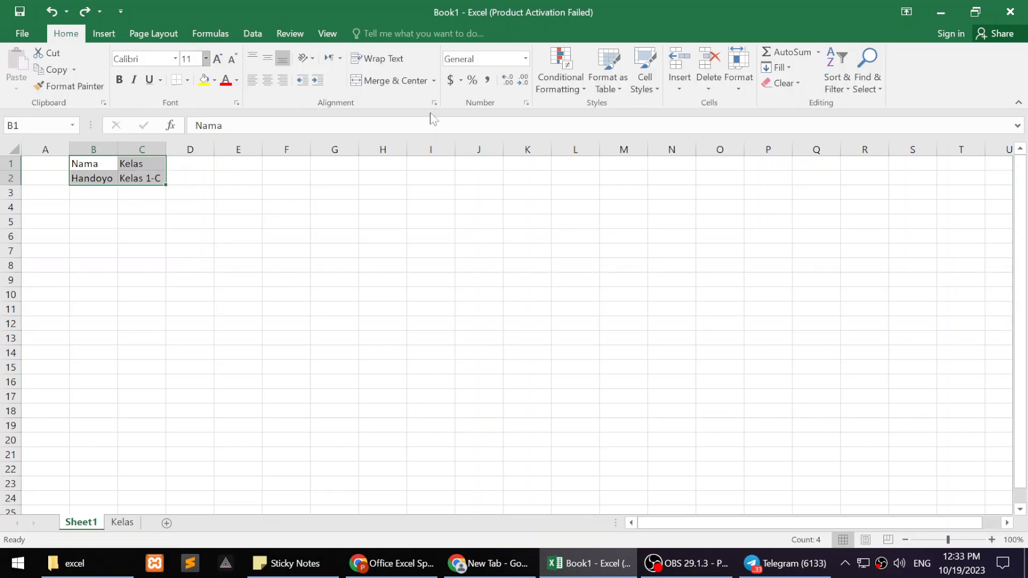
left_click(612, 88)
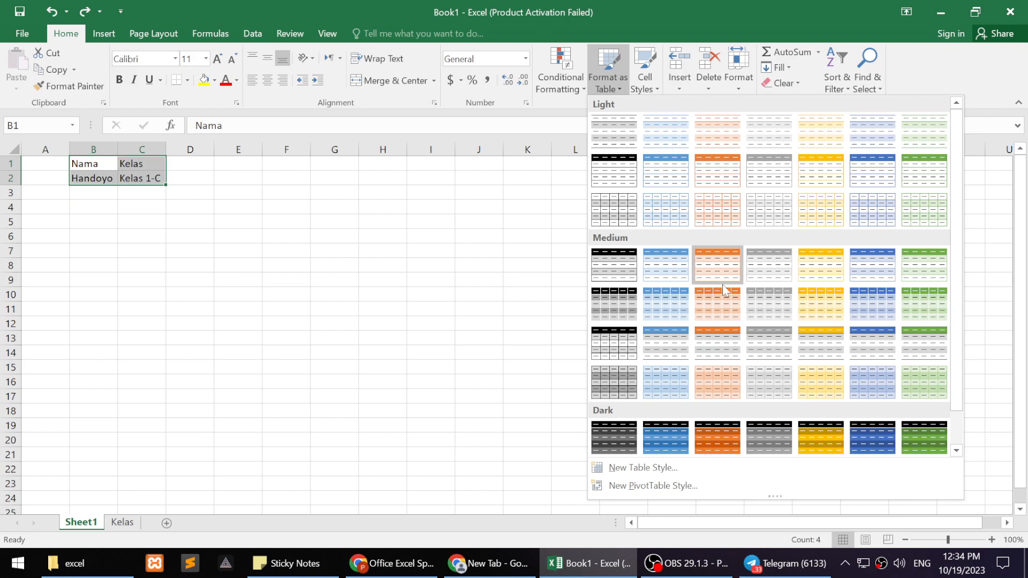
left_click(914, 283)
left_click(397, 259)
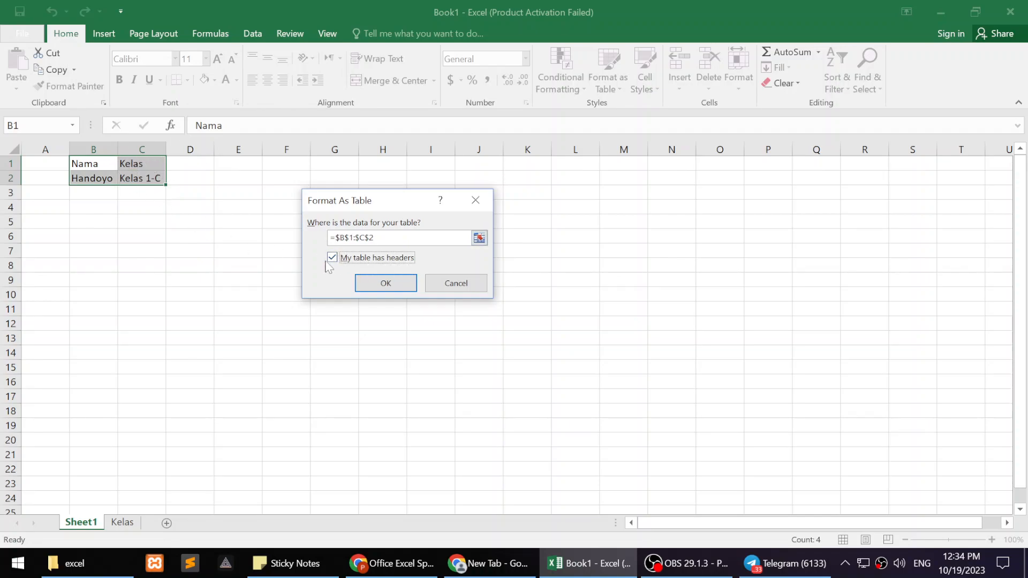
left_click(386, 284)
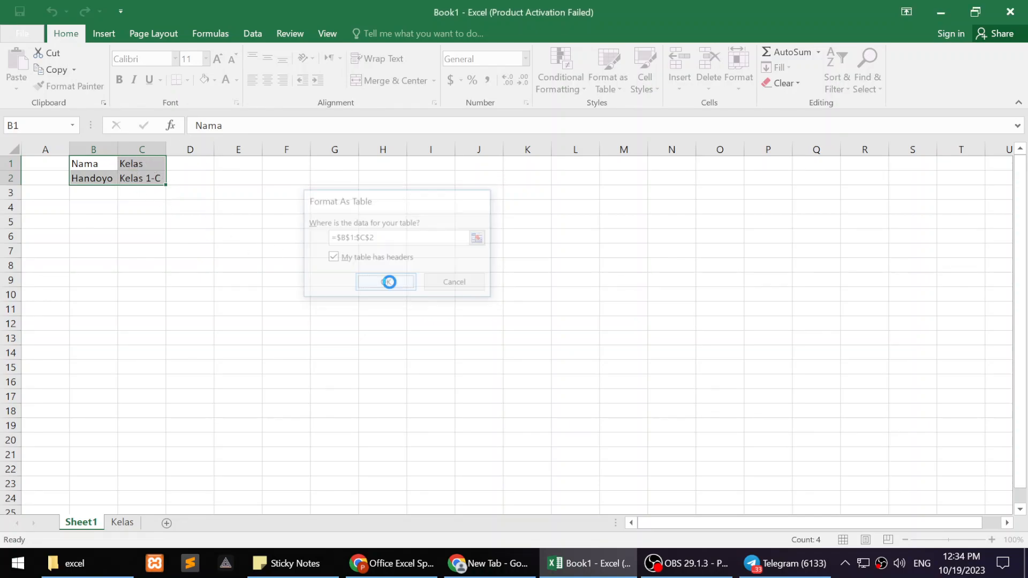
left_click(138, 179)
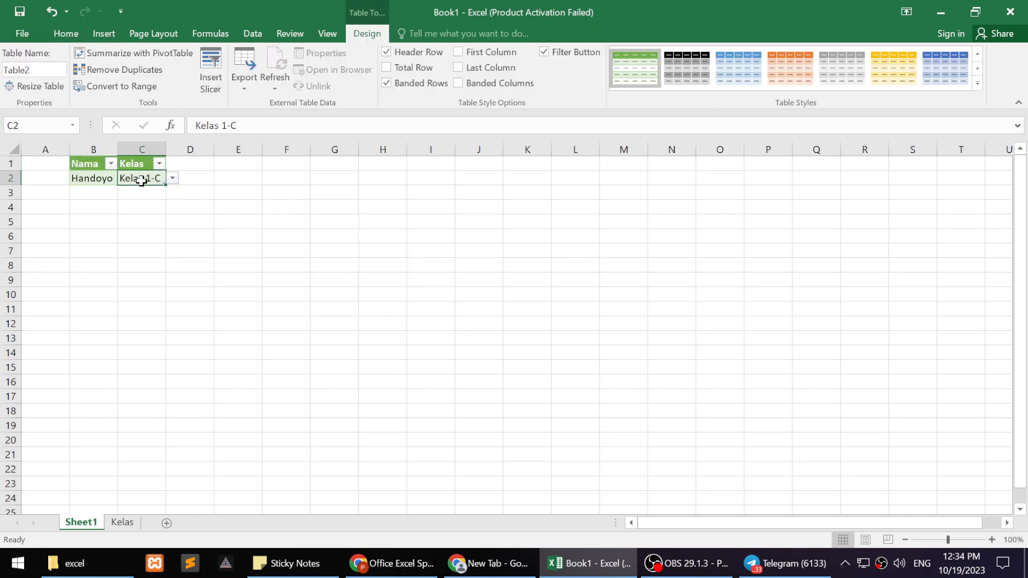
- Add a second student's name in cell B3 directly below the table and choose Kelas 1-B for it in C3
left_click(110, 194)
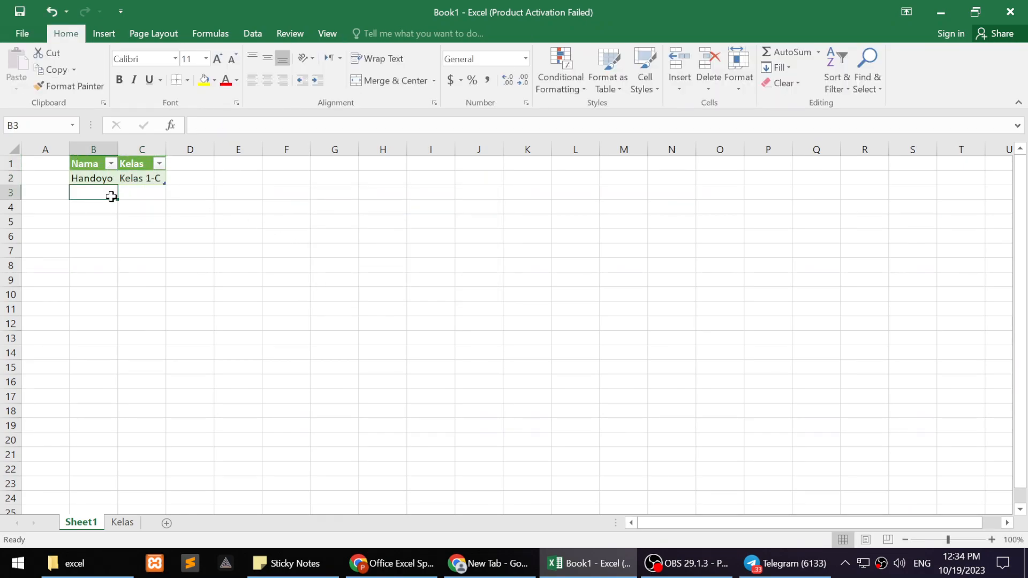
type("Agus")
key("ctrl+Return")
left_click(147, 194)
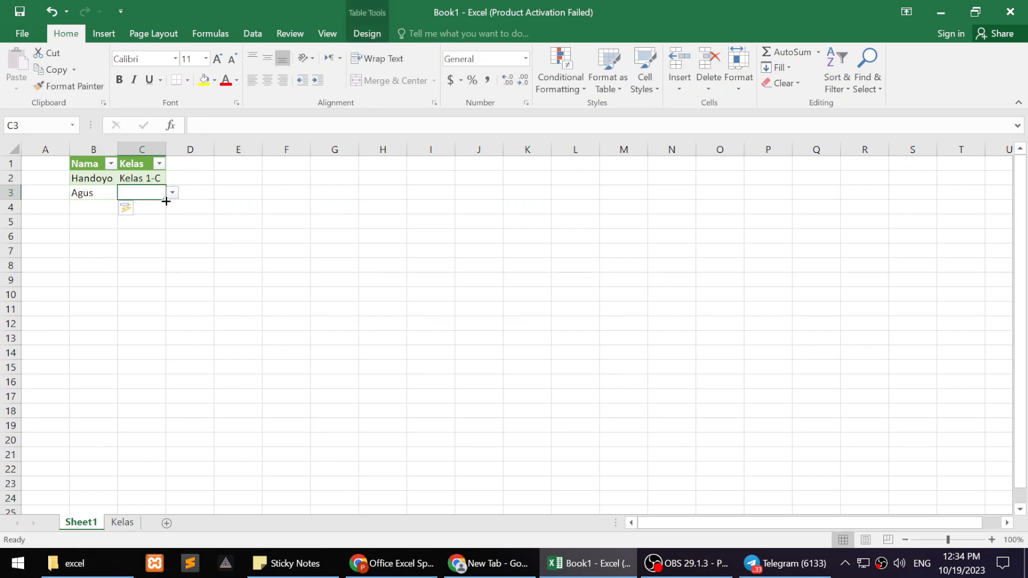
left_click(173, 193)
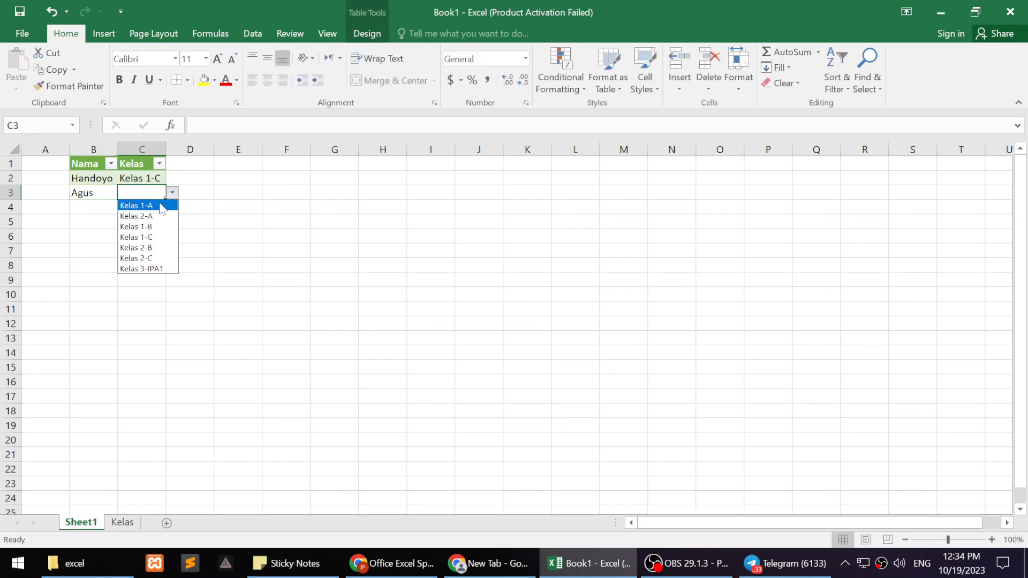
left_click(158, 227)
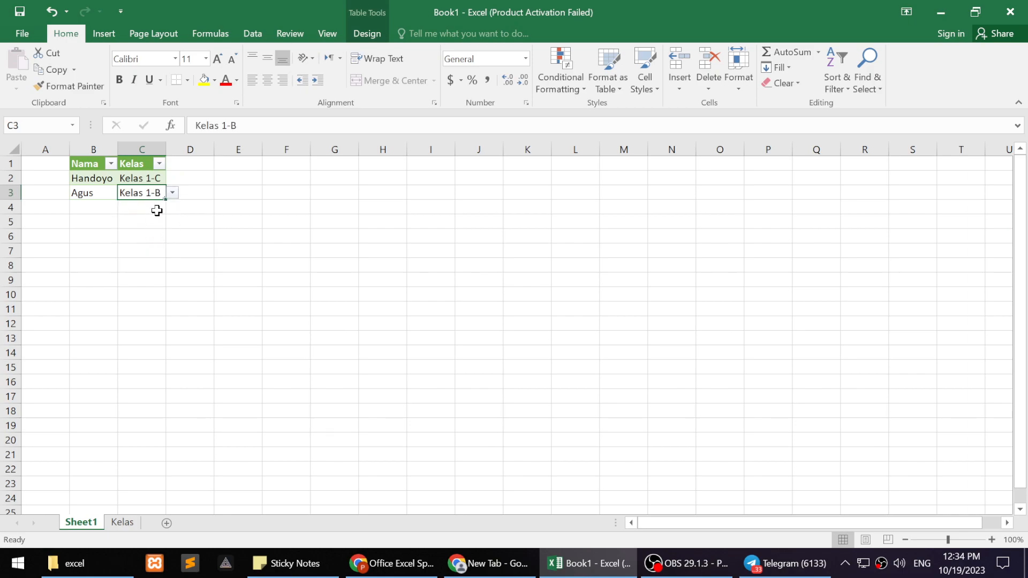
- Add a third student's name in cell B4 and choose Kelas 1-B for it in C4
left_click(102, 207)
left_click(148, 208)
left_click(95, 210)
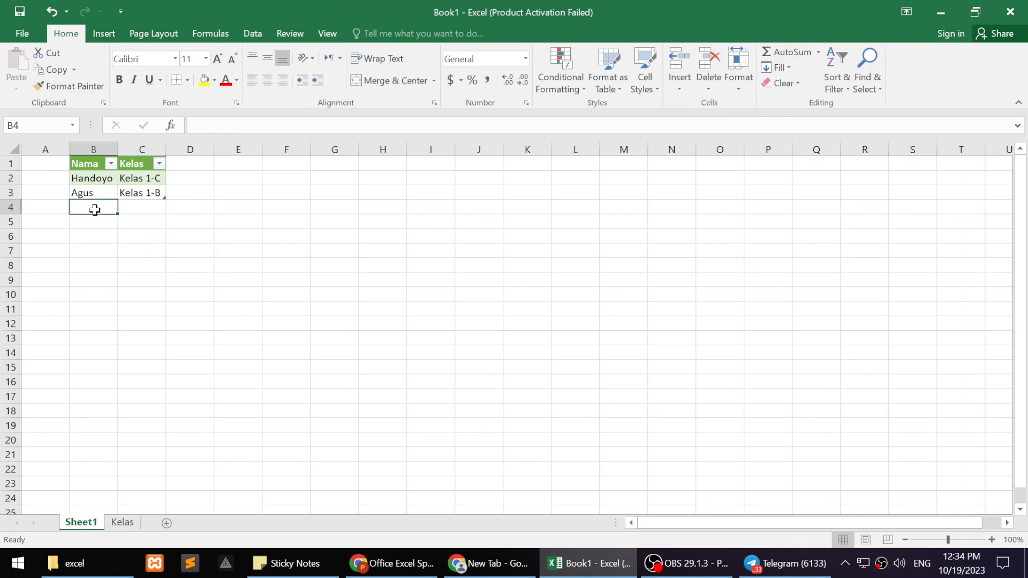
type("Bambang")
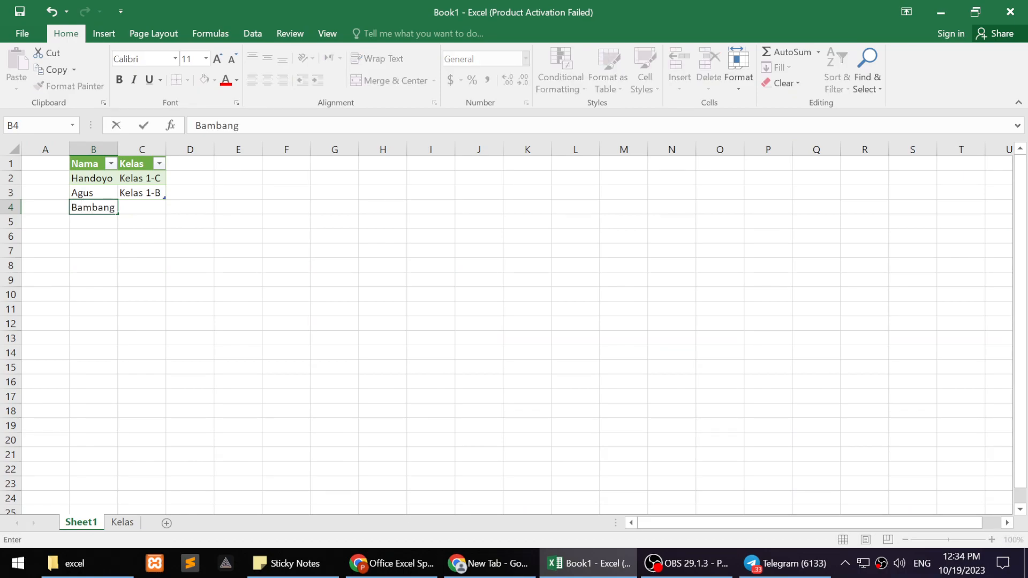
key("Tab")
left_click(172, 208)
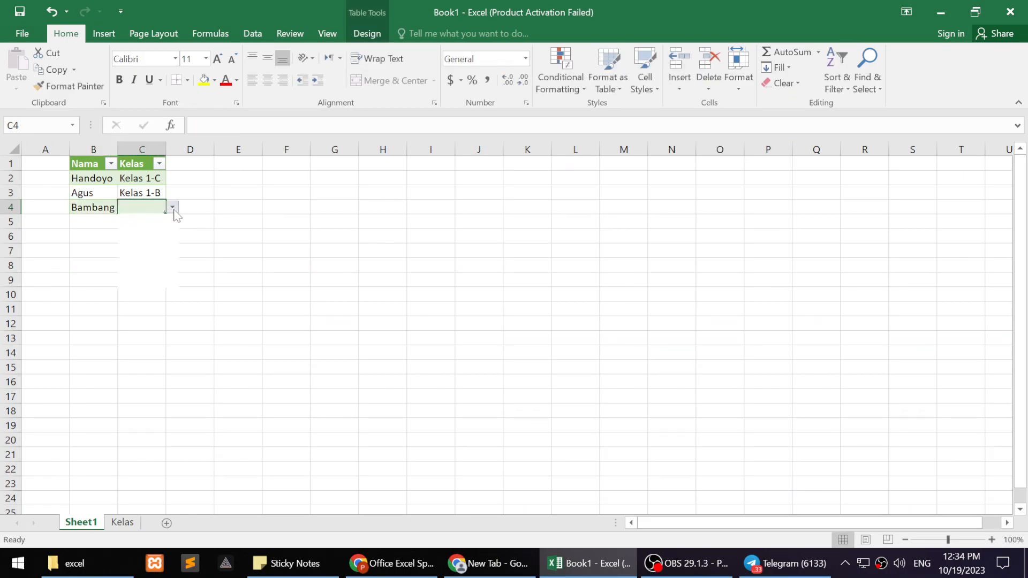
left_click(155, 231)
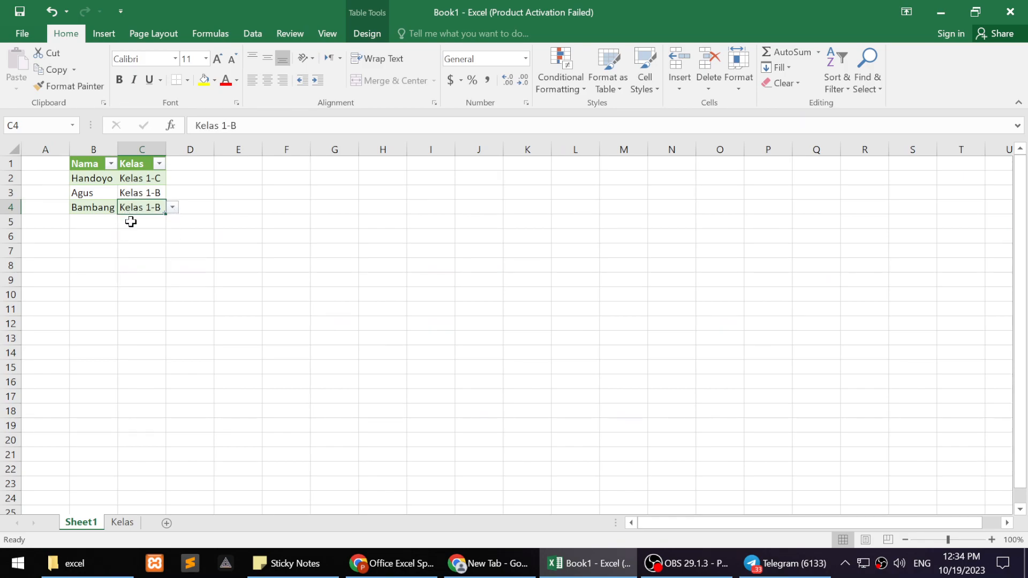
left_click(108, 222)
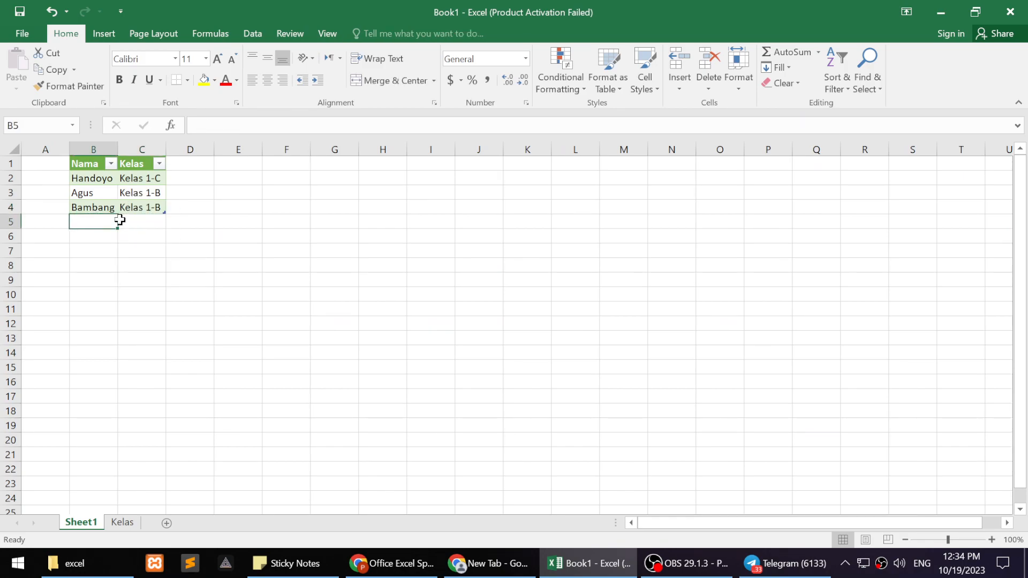
left_click(152, 220)
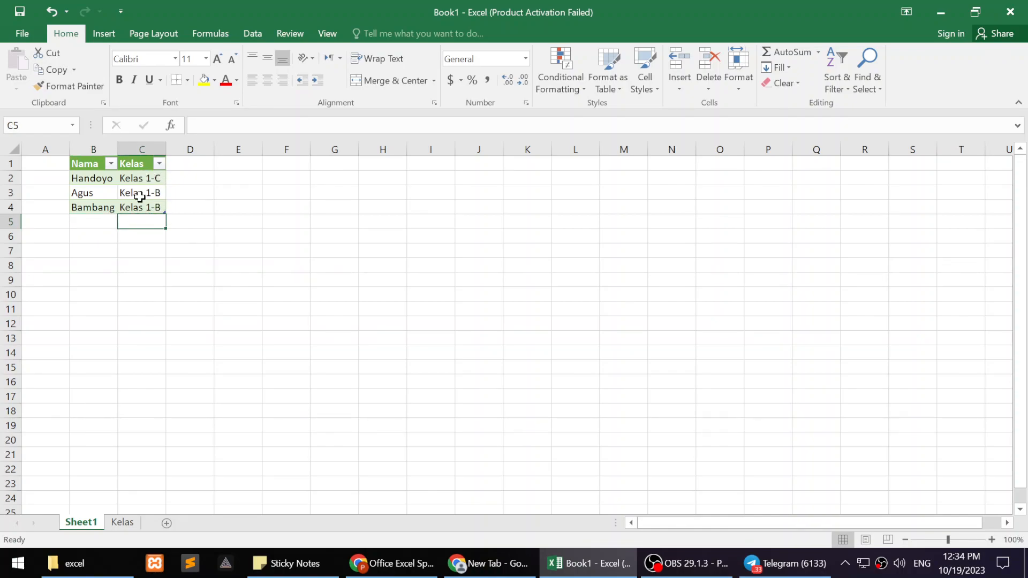